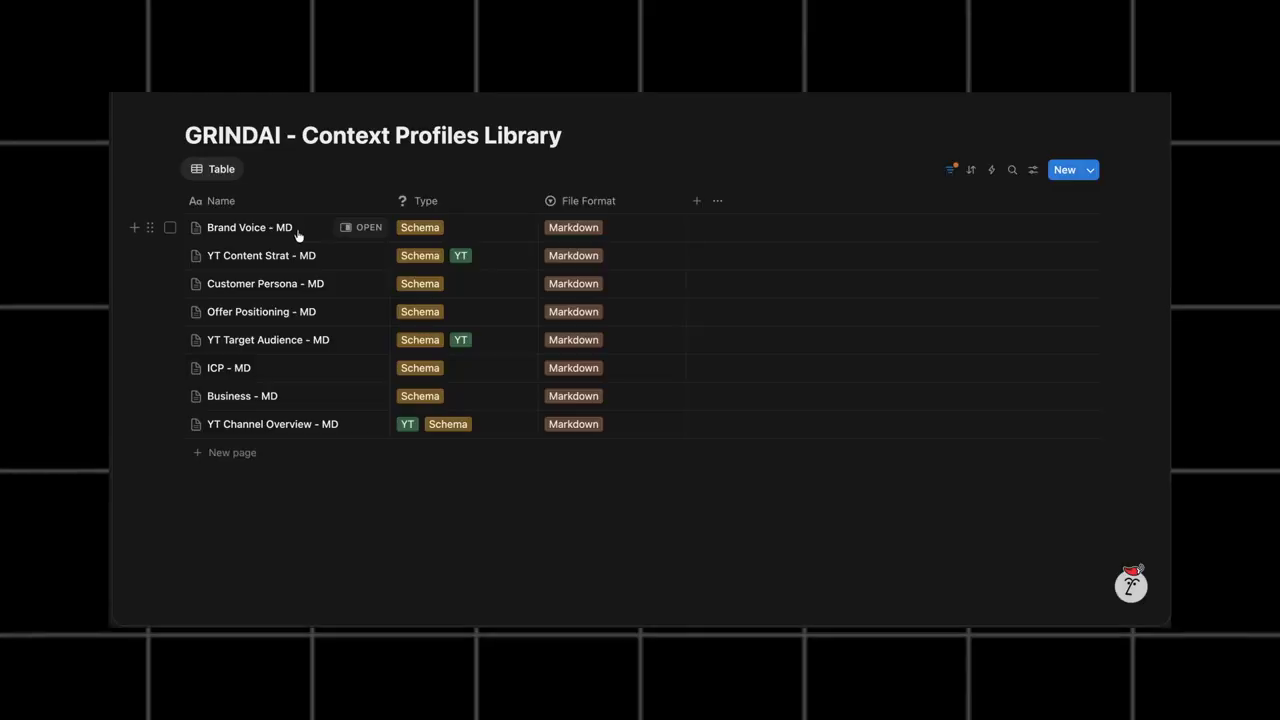
Attach the Customer Persona - MD and Business - MD context profiles, leaving Brand Voice deselected
click(277, 238)
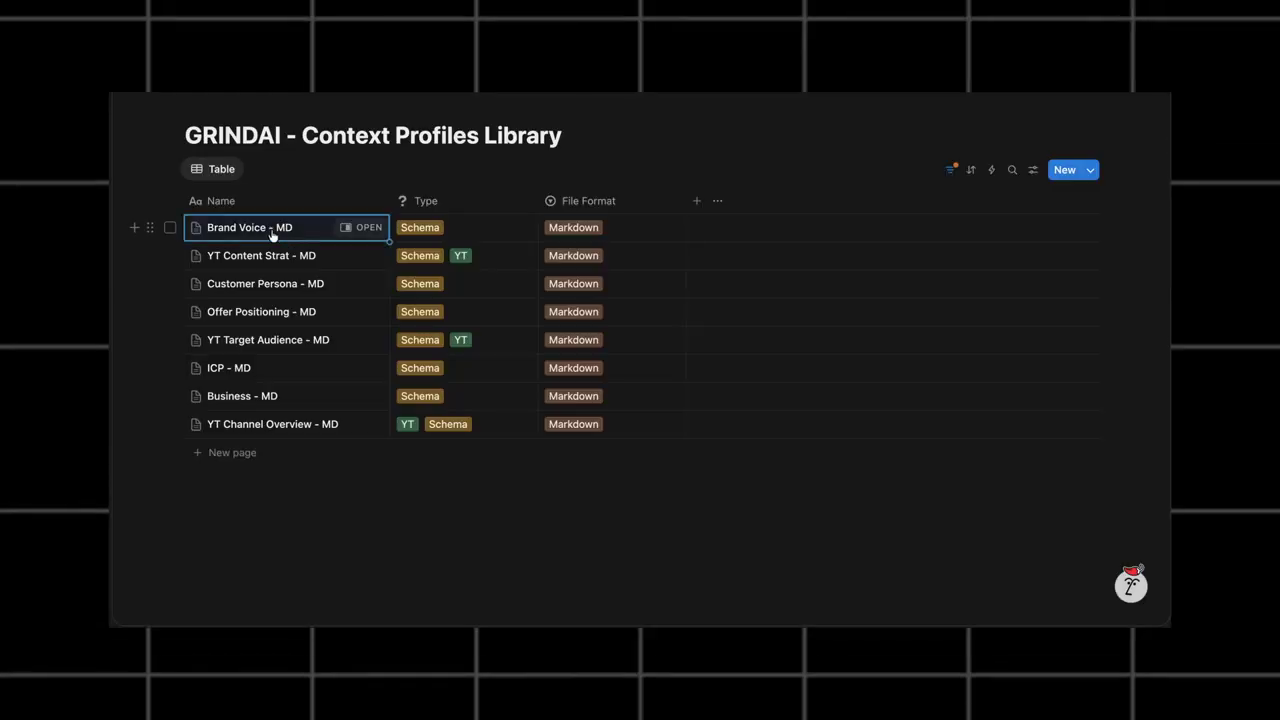
key(Escape)
click(270, 294)
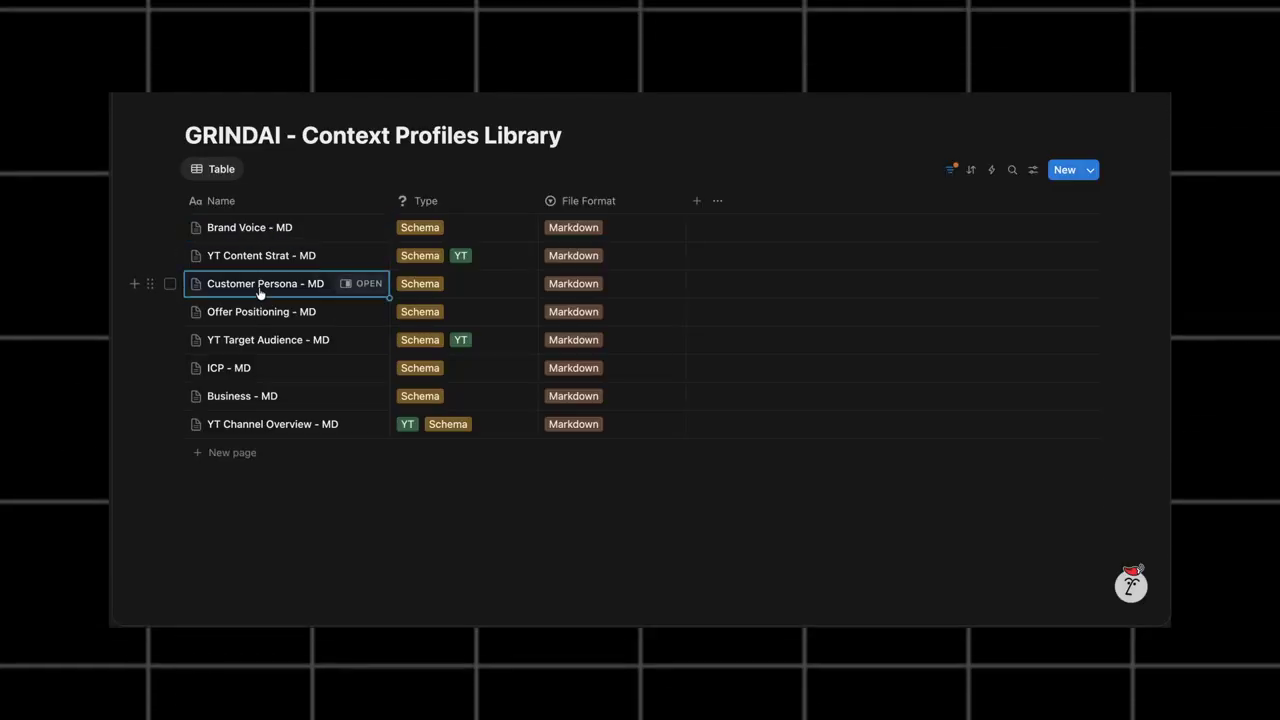
click(284, 400)
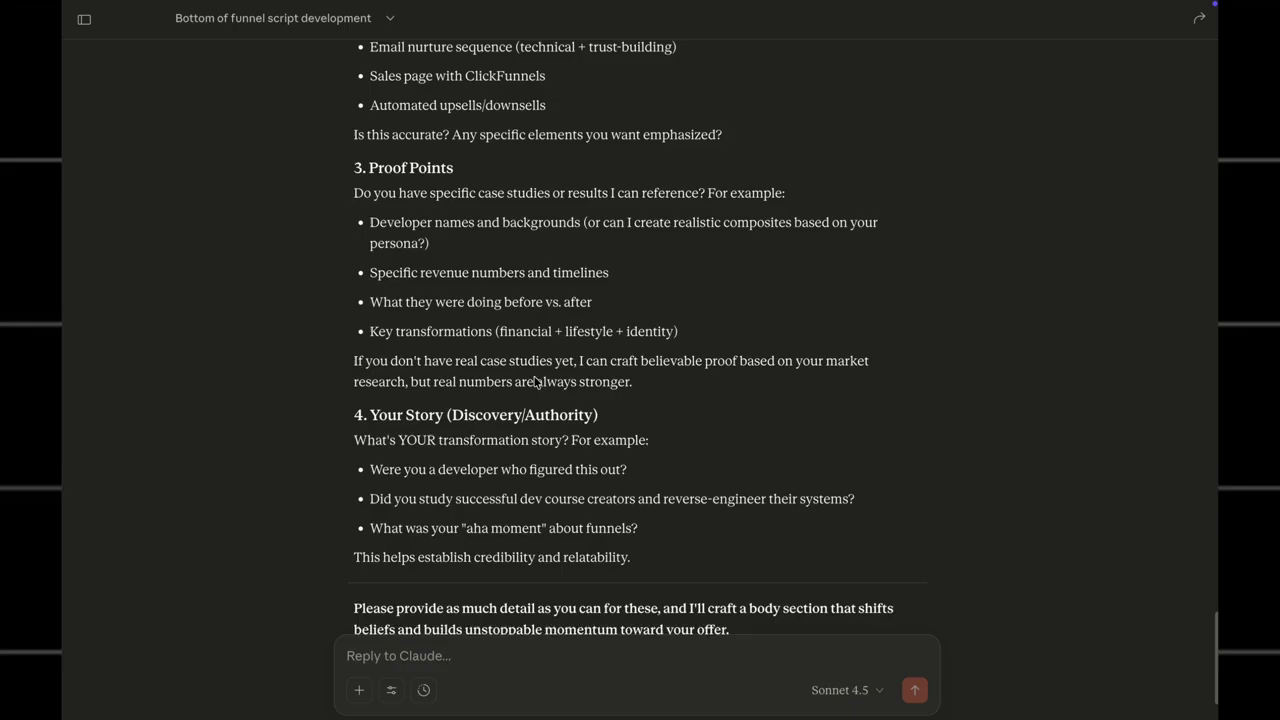
Resend the edited prompt so Claude writes a new hype-styled funnel reply for senior devs
scroll(535, 381, up, 2)
scroll(535, 381, up, 3)
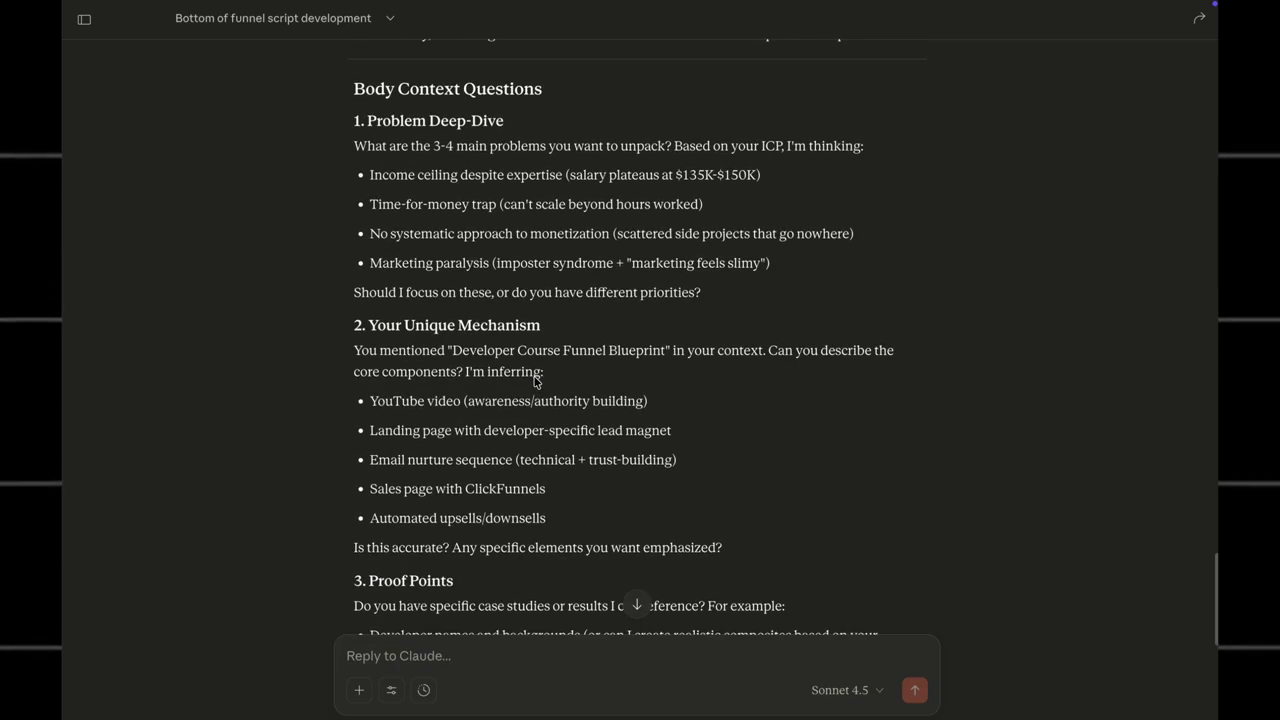
scroll(534, 377, up, 1)
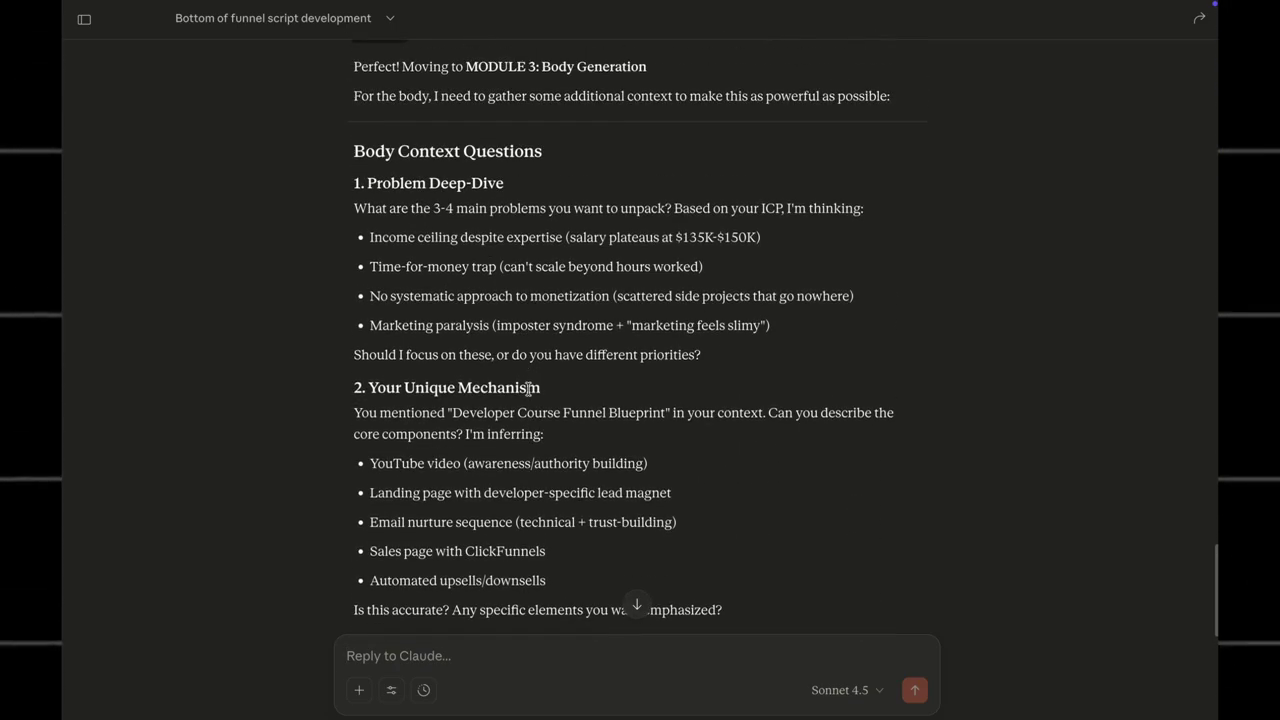
click(887, 612)
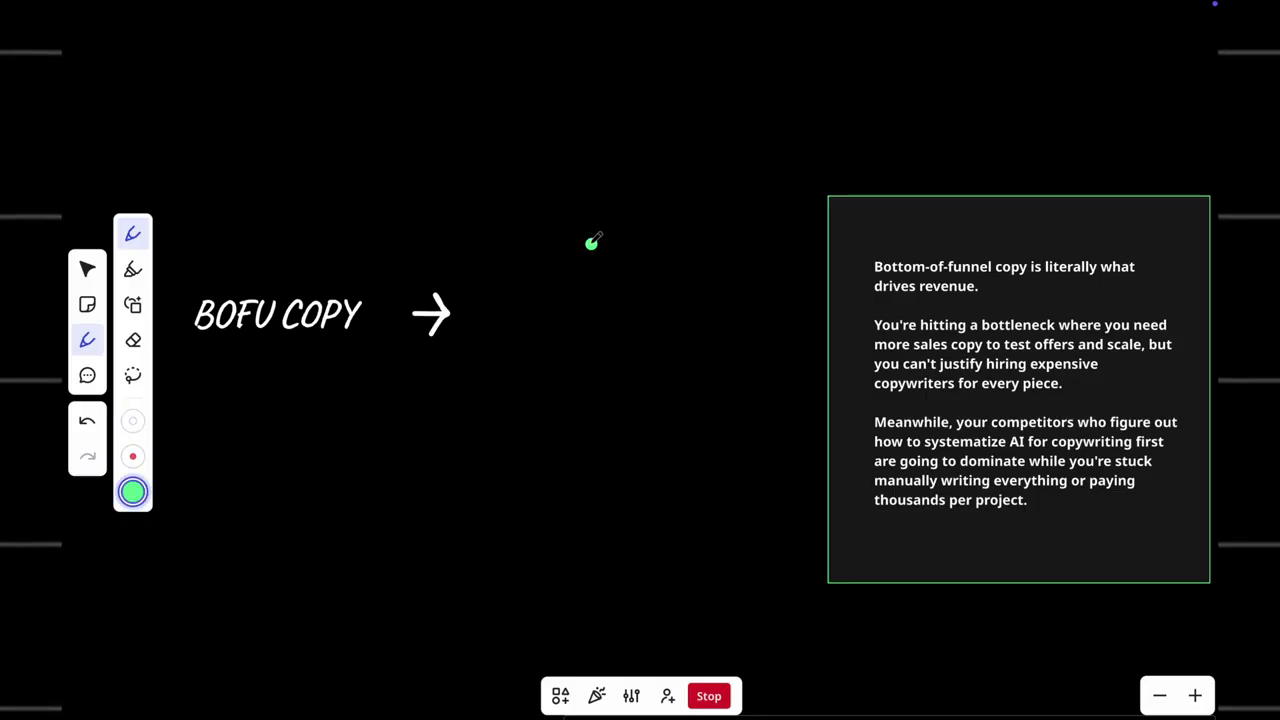
Draw a green dollar sign and change the caption to 'More sales copy but can't hire enough copywriters'
drag(592, 243, 559, 318)
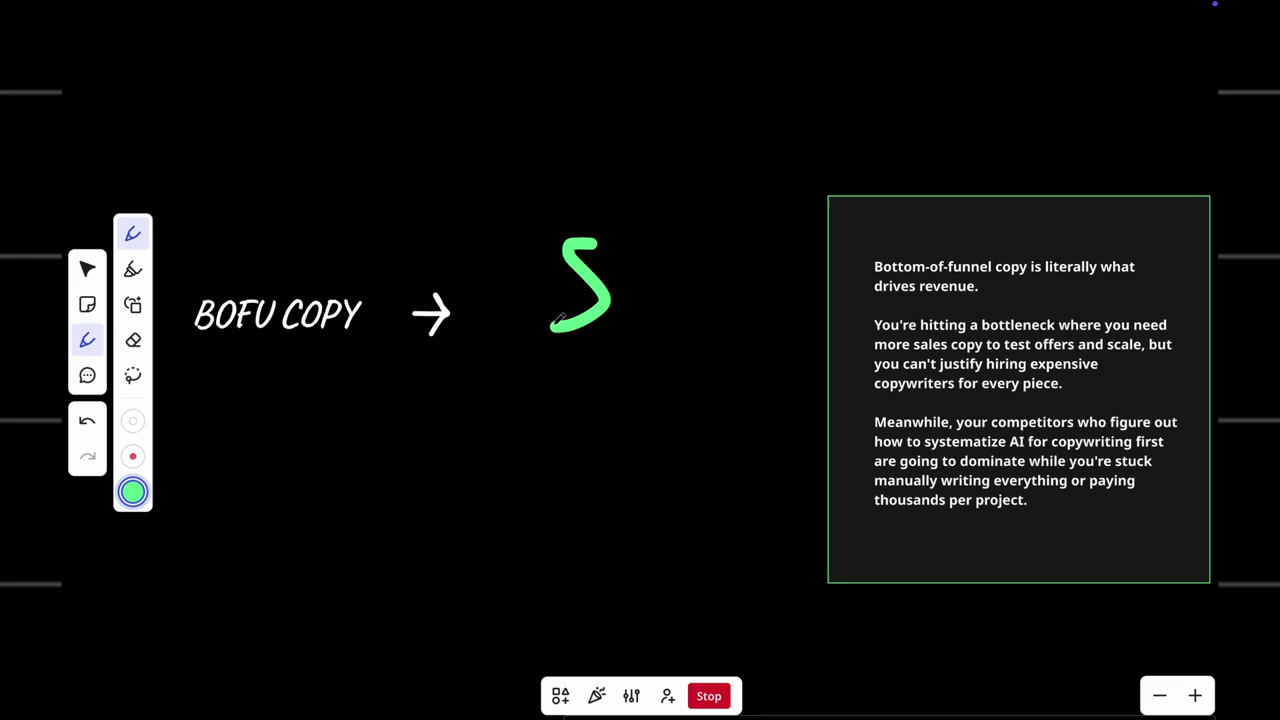
drag(580, 212, 582, 300)
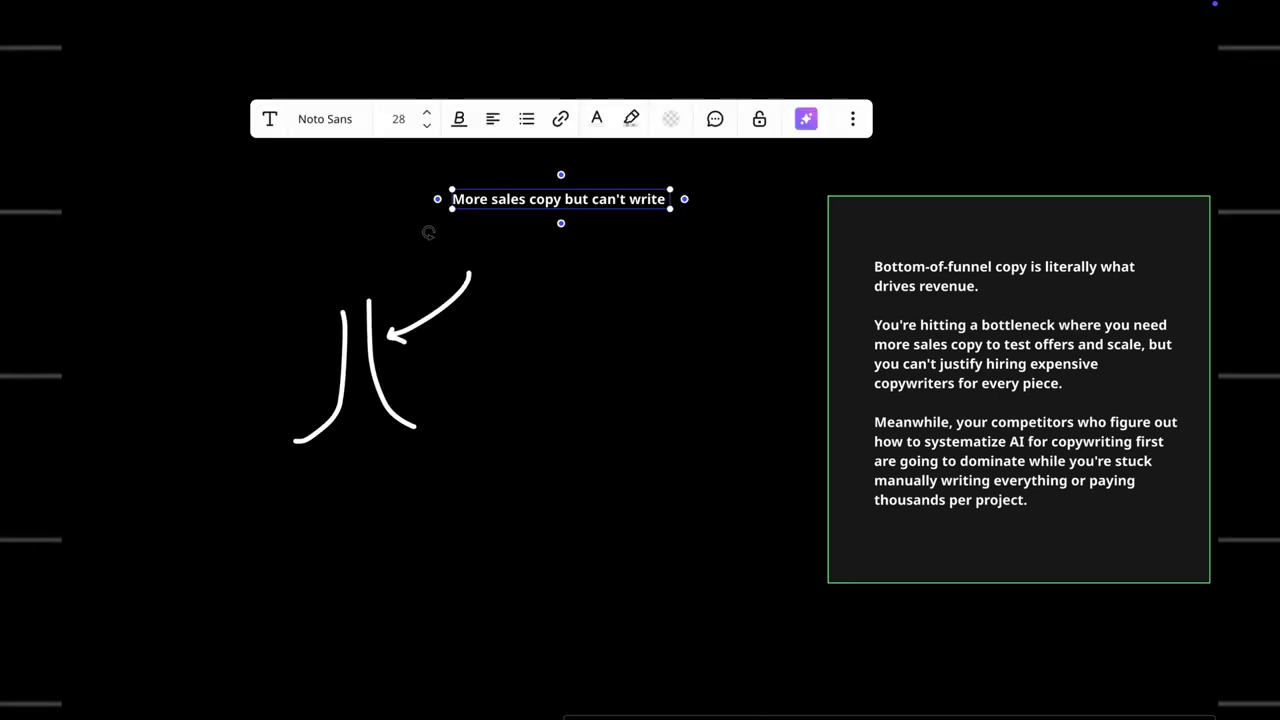
key(BackSpace)
key(BackSpace)
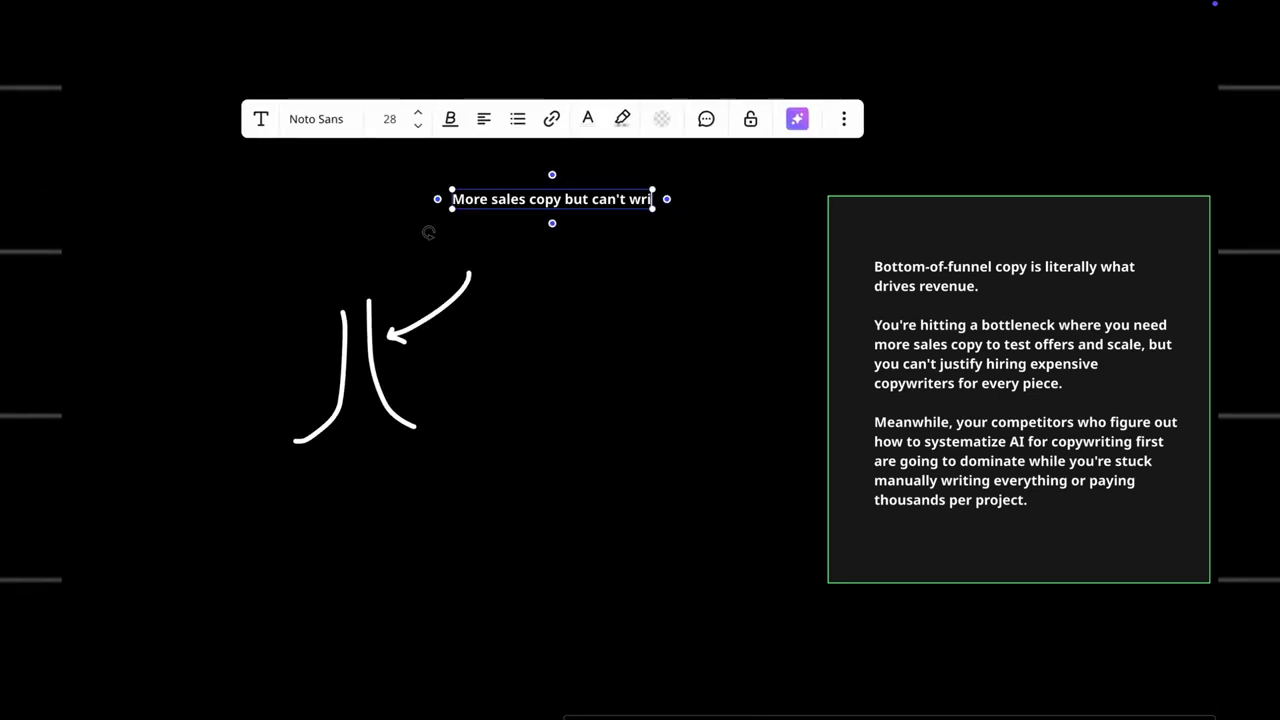
key(BackSpace)
key(BackSpace)
key(BackSpace)
text(hire enough)
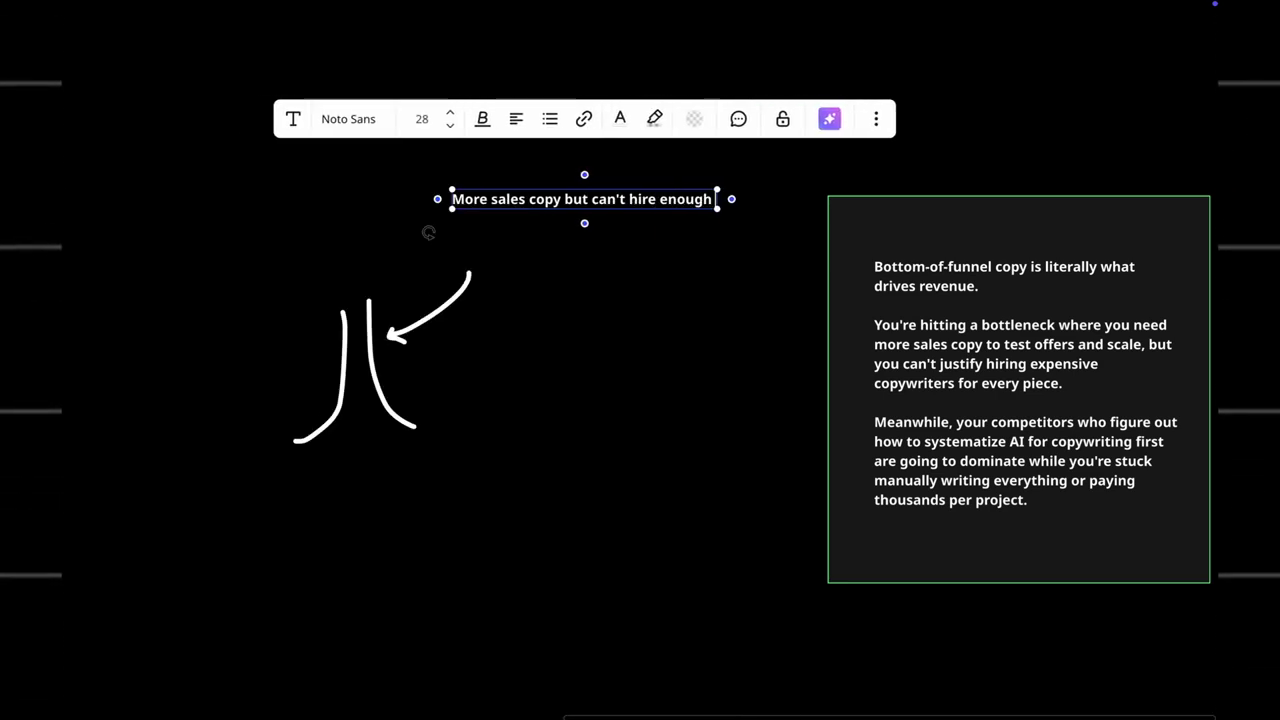
text( copywriter)
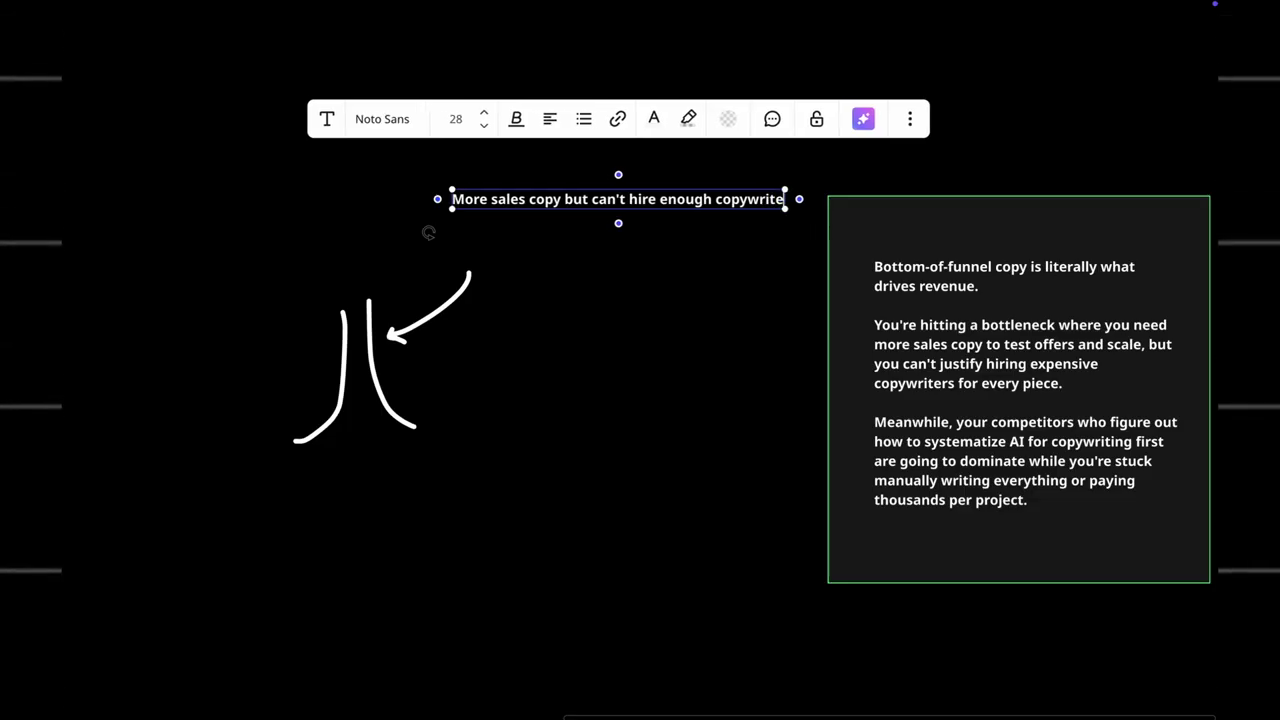
text(s)
click(531, 266)
Shift the caption left, then finish and shrink the 'Manually writing/hiring copywriters' label
drag(543, 209, 479, 205)
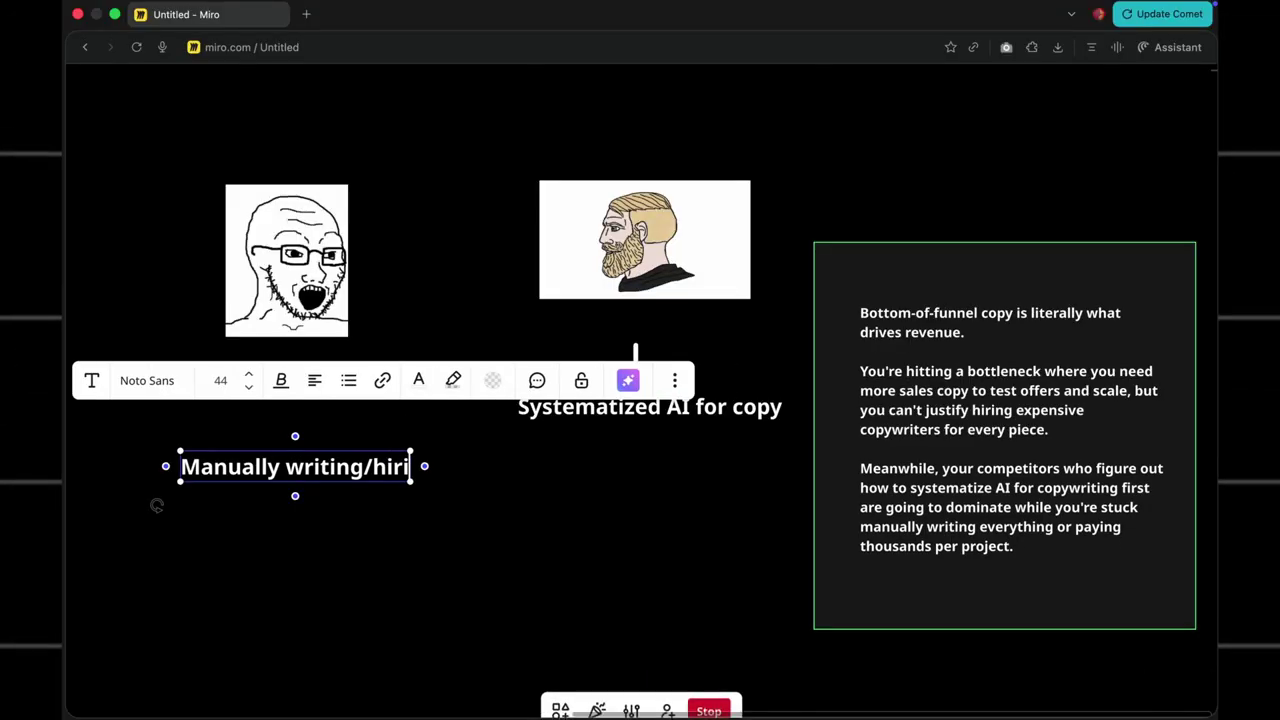
text(ng copyw)
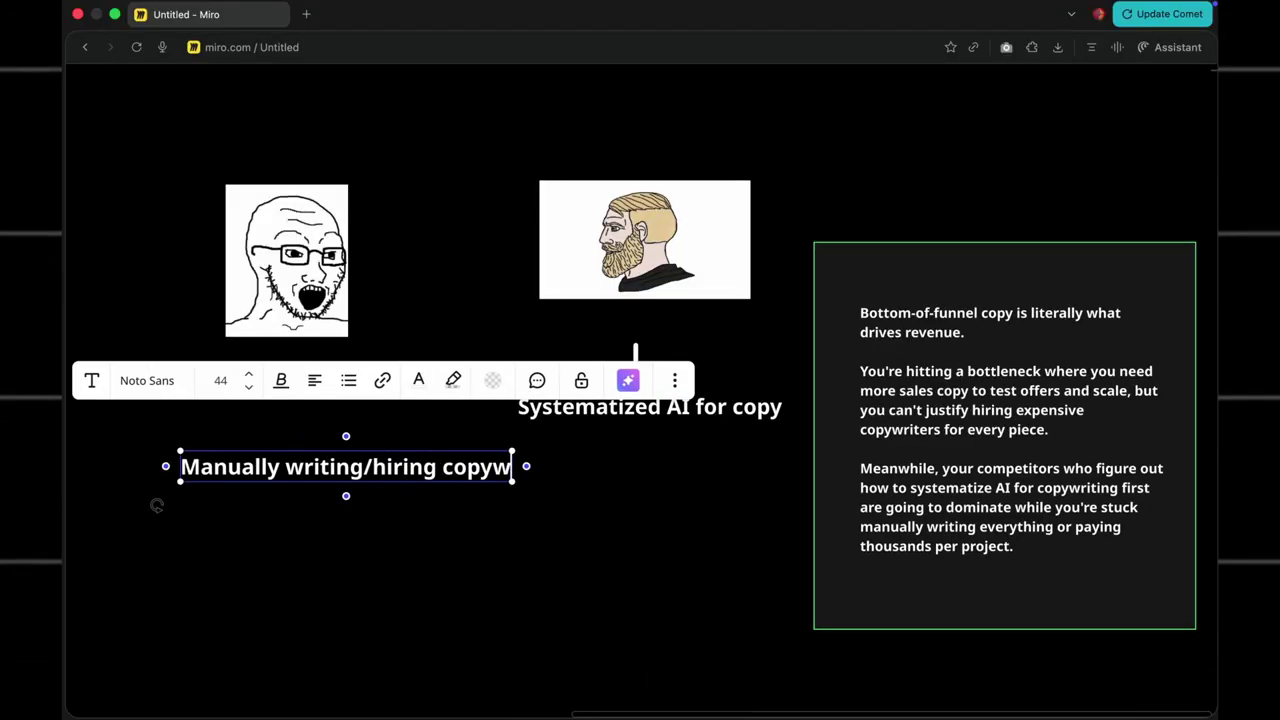
text(riters)
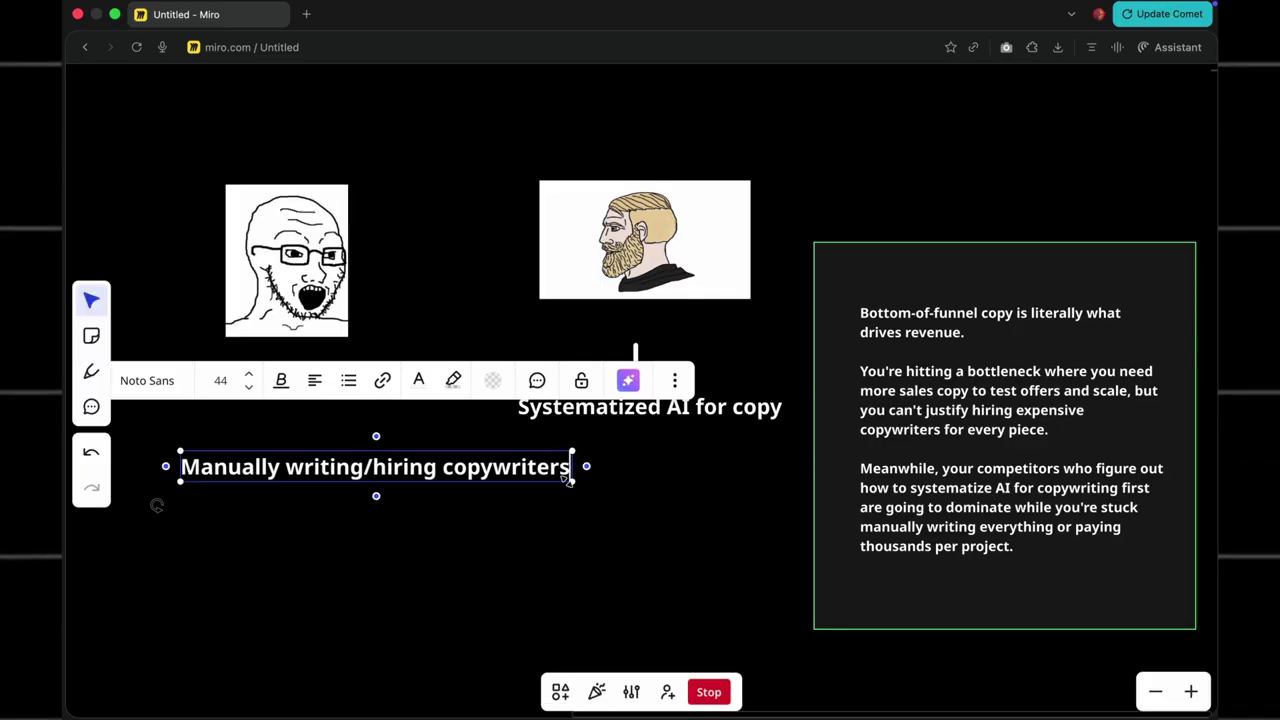
mouse_move(571, 480)
mouse_down()
mouse_move(425, 470)
mouse_move(353, 423)
mouse_up()
click(391, 517)
key(p)
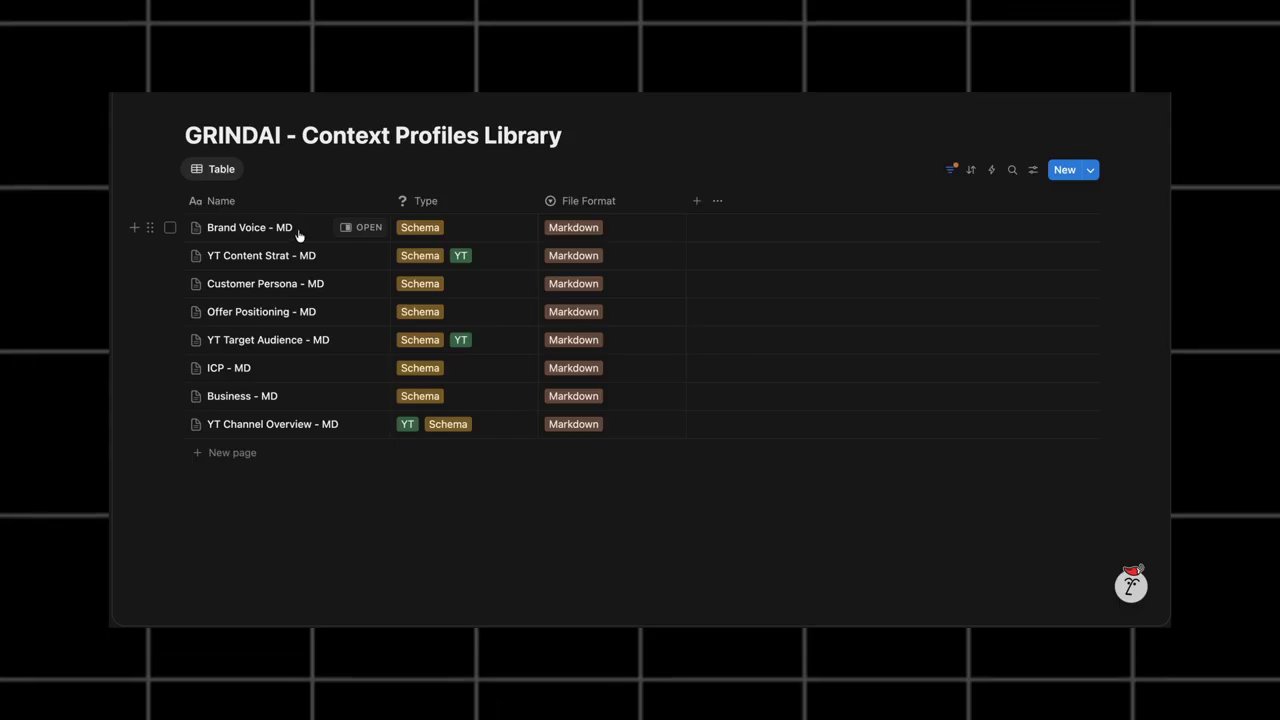
Select the Customer Persona - MD profile and browse the Marketing Context Profiles page sections
click(270, 293)
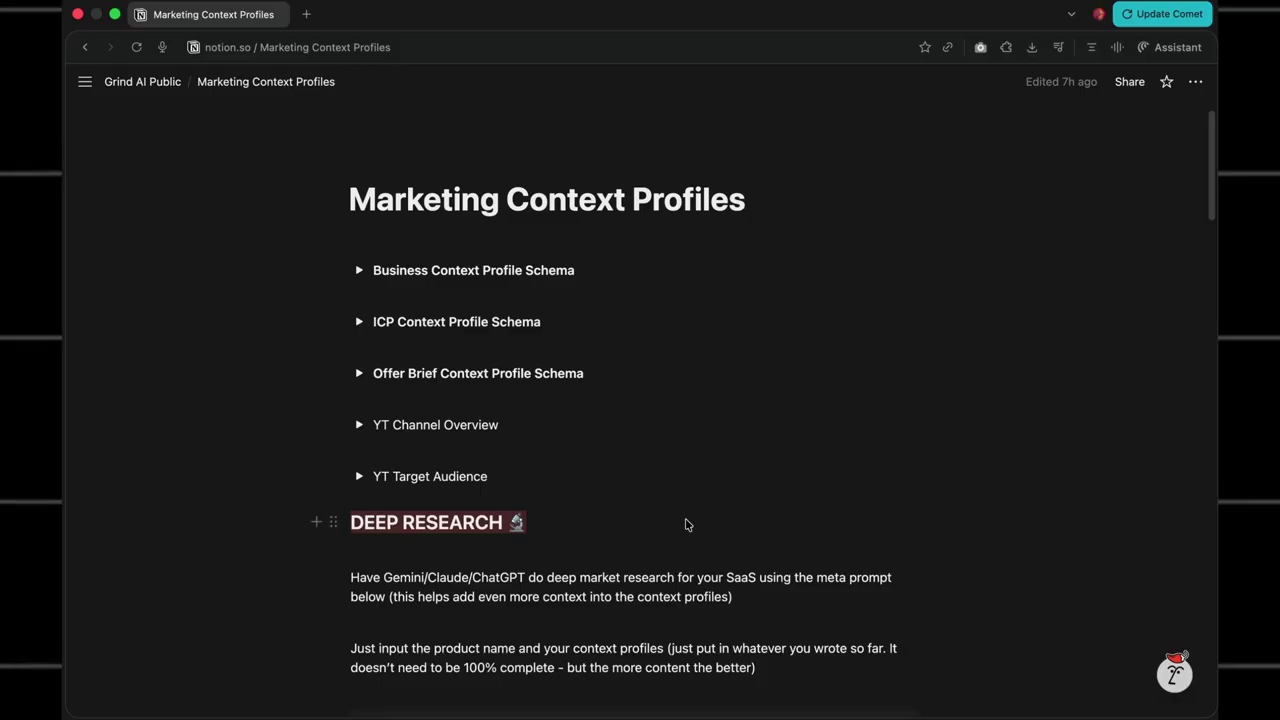
scroll(686, 523, down, 2)
scroll(686, 523, down, 1)
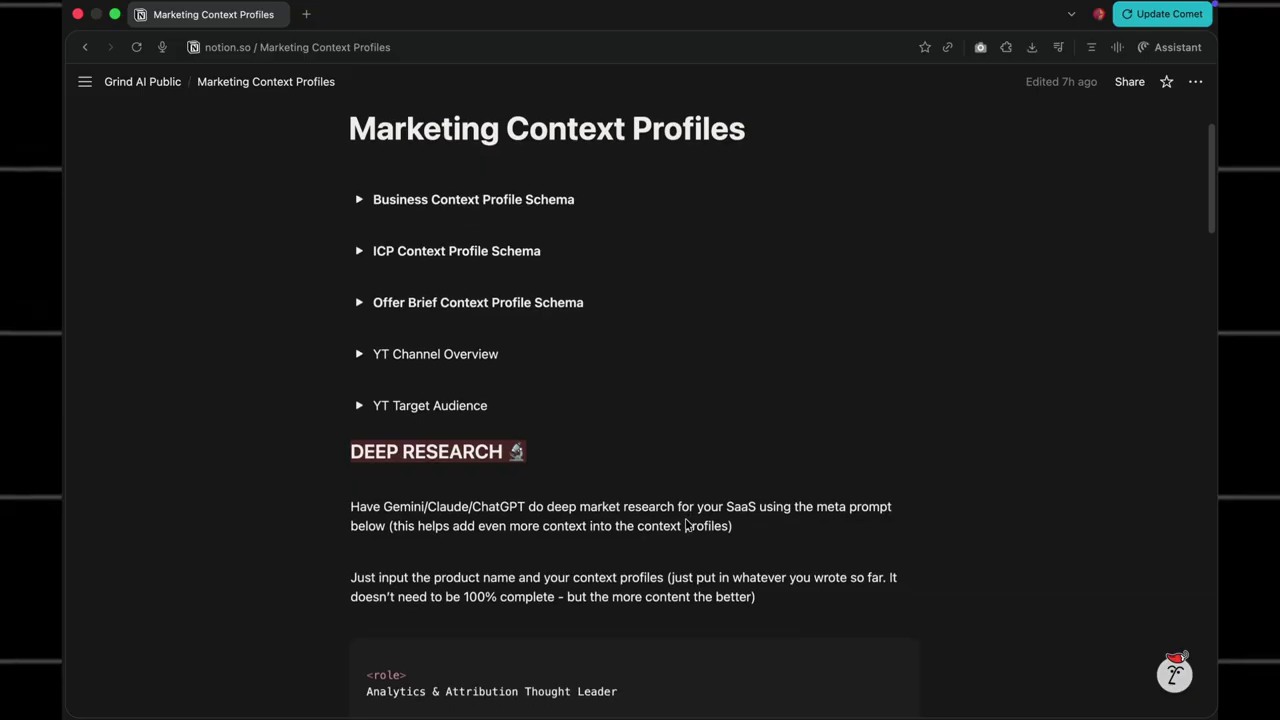
scroll(736, 131, up, 2)
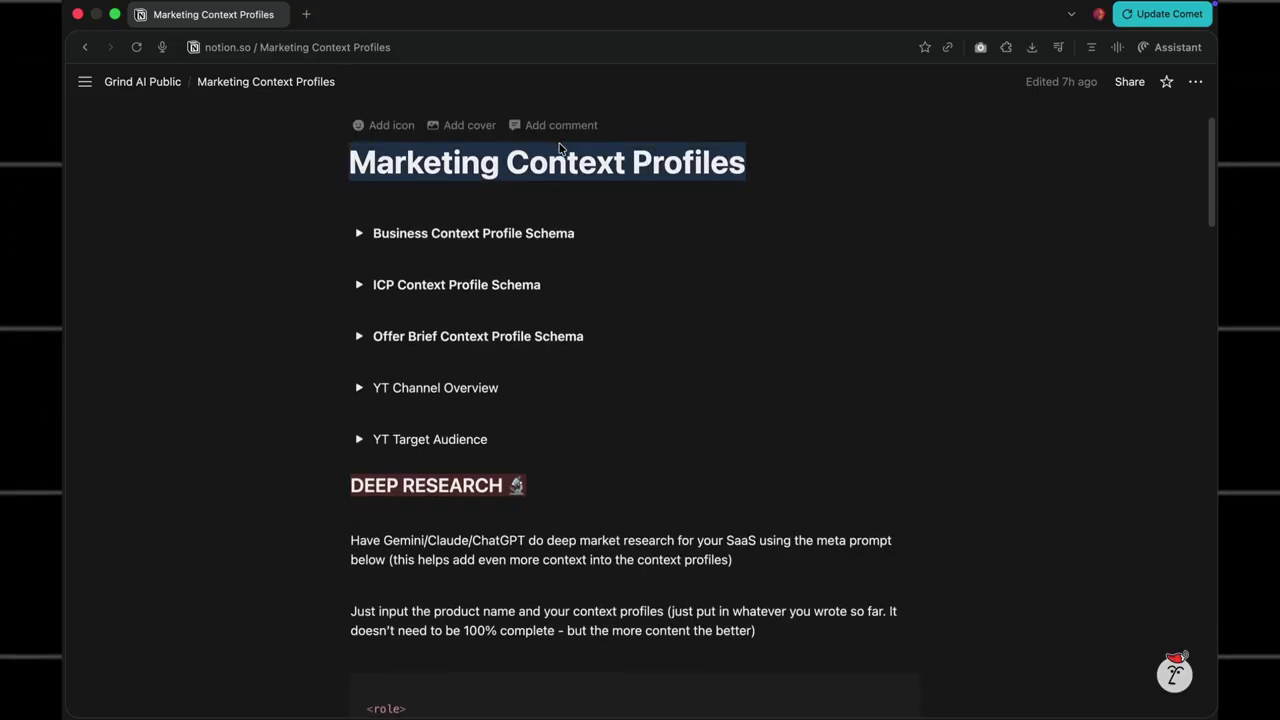
mouse_move(745, 168)
mouse_down()
mouse_move(480, 193)
mouse_move(343, 188)
mouse_up()
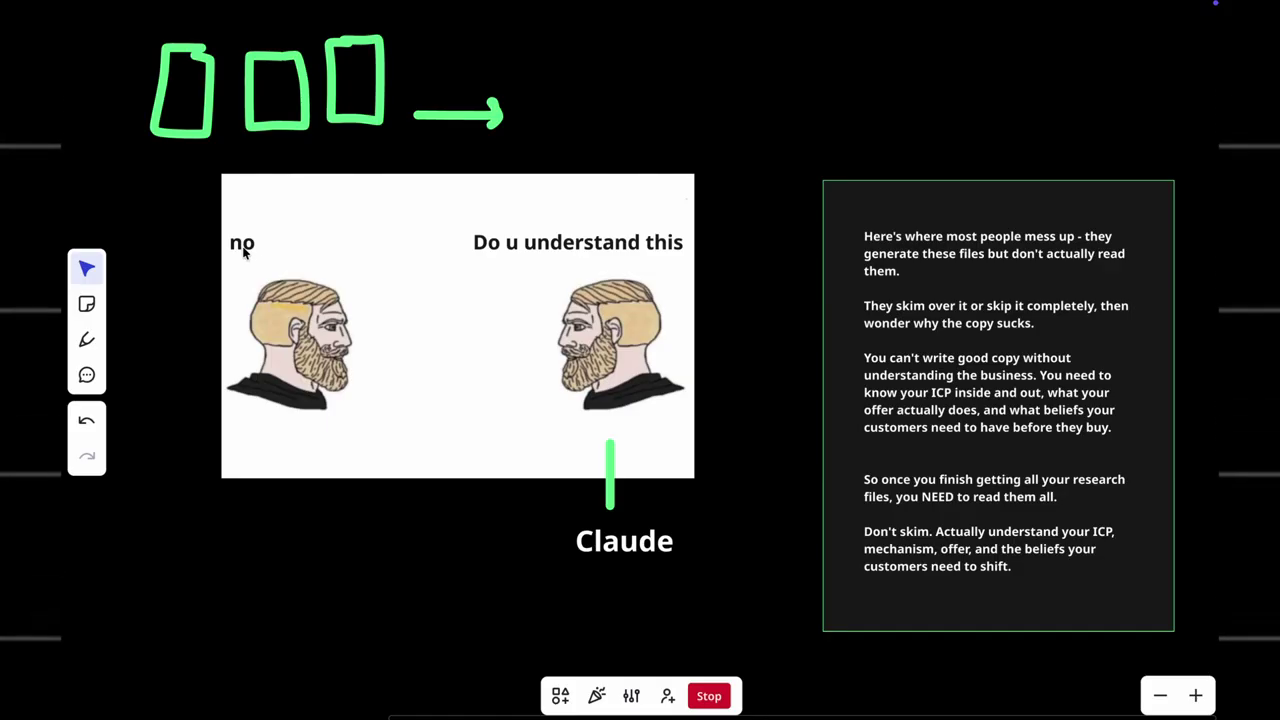
Move the 'no' label so it sits above the meme's left face
click(243, 253)
drag(243, 250, 314, 258)
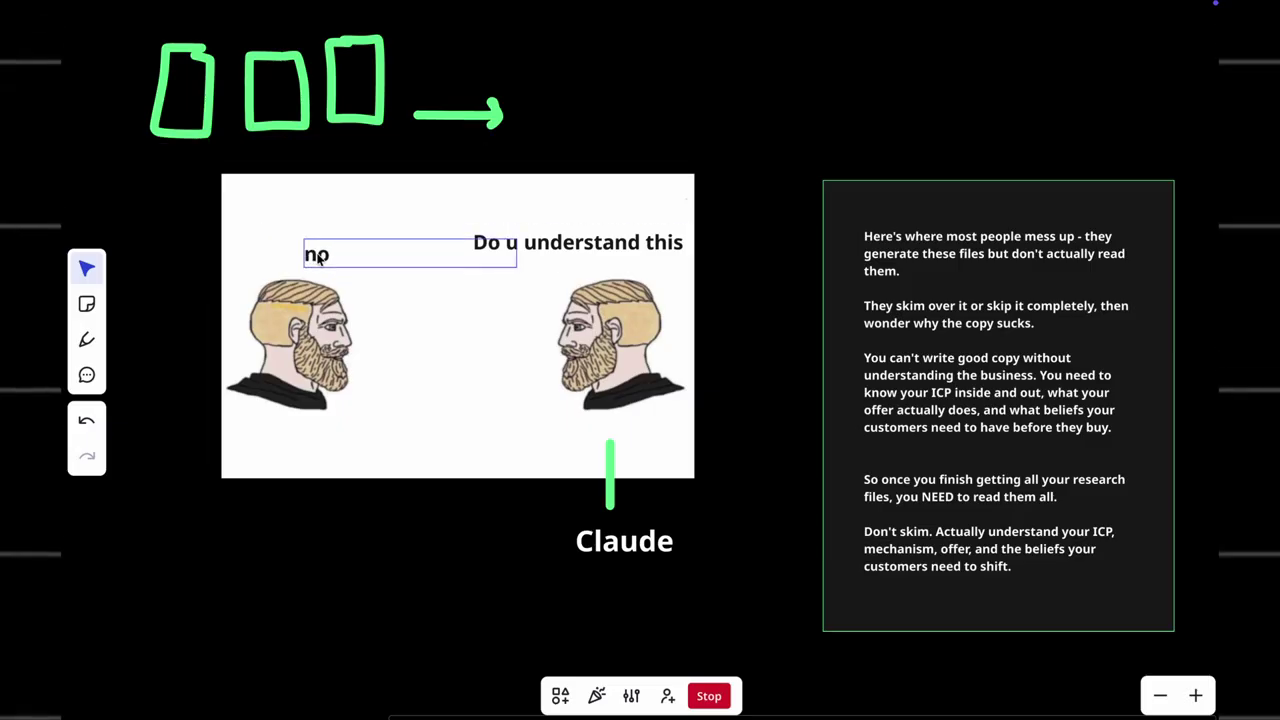
click(400, 344)
click(780, 184)
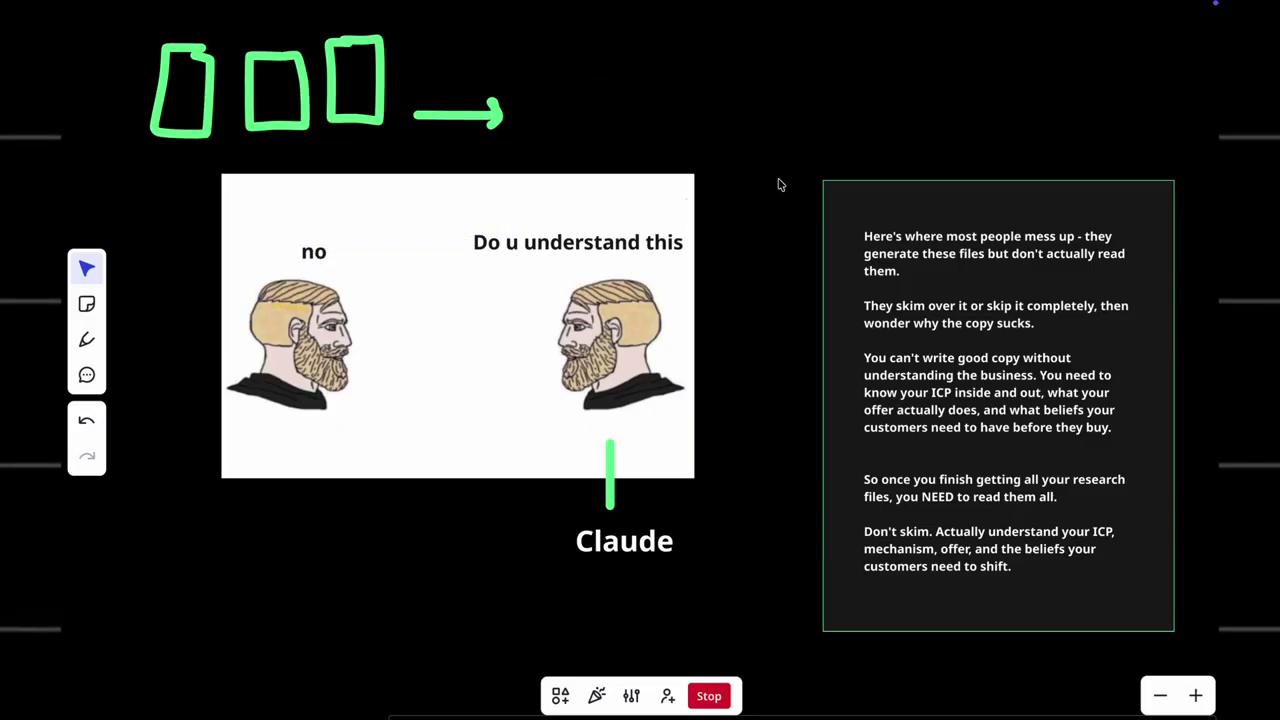
Highlight the key research sentences in the text panel in yellow
key(p)
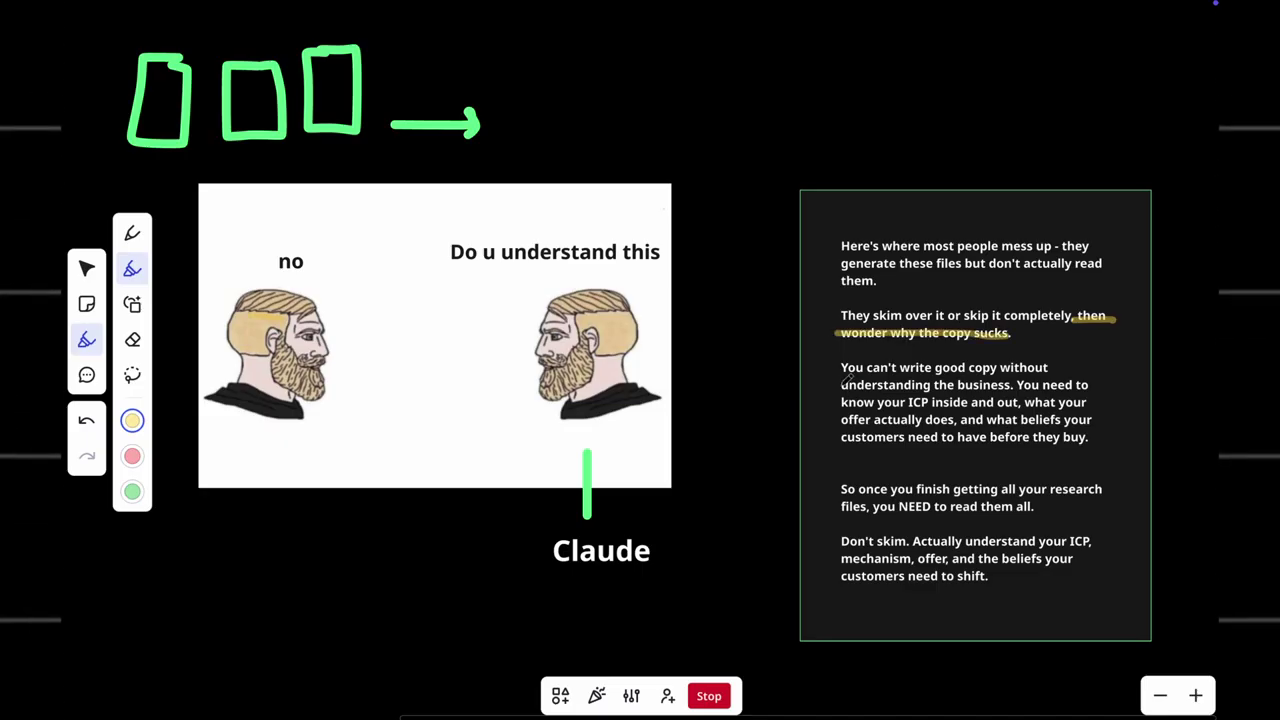
drag(841, 368, 1048, 368)
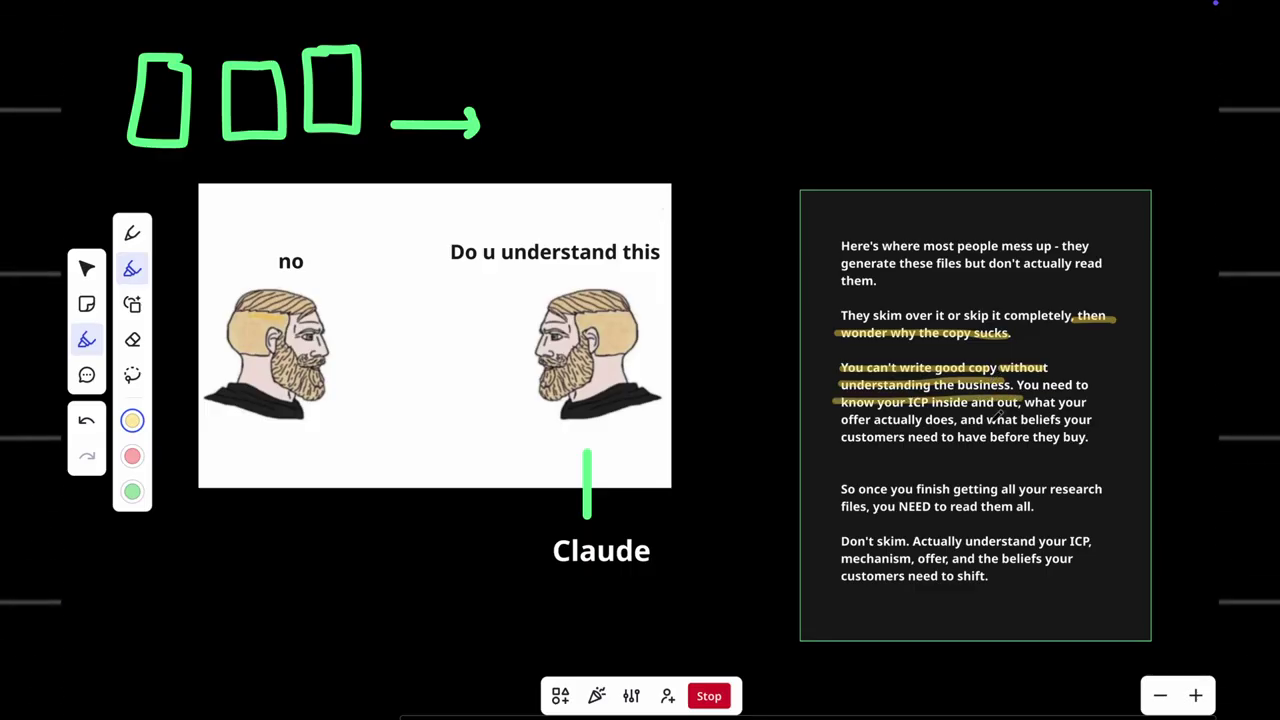
drag(1023, 419, 1092, 419)
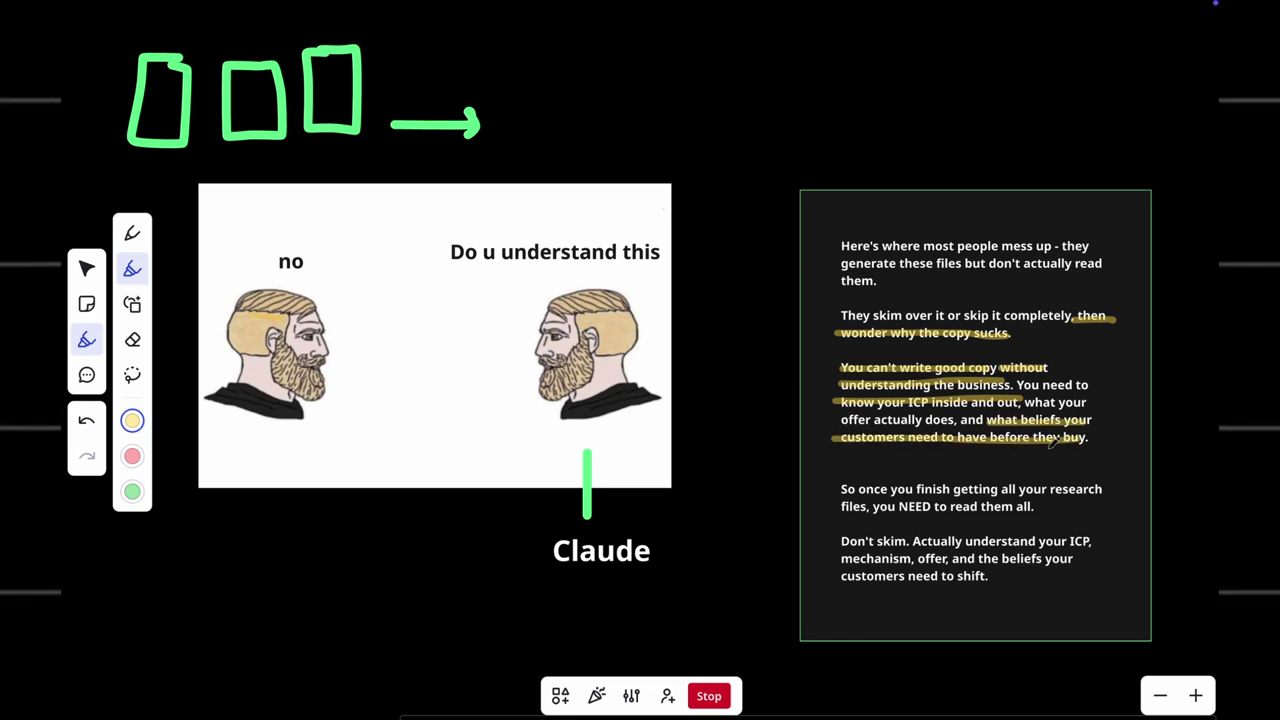
drag(872, 508, 985, 507)
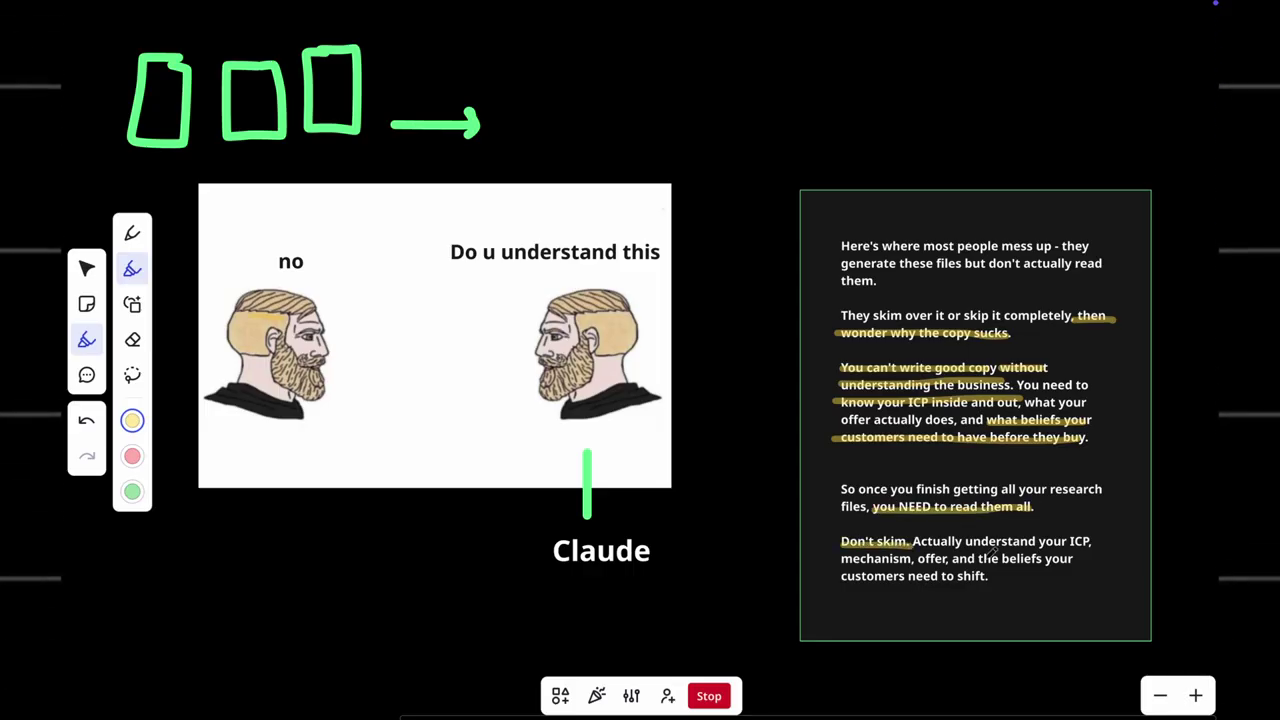
drag(953, 560, 1073, 560)
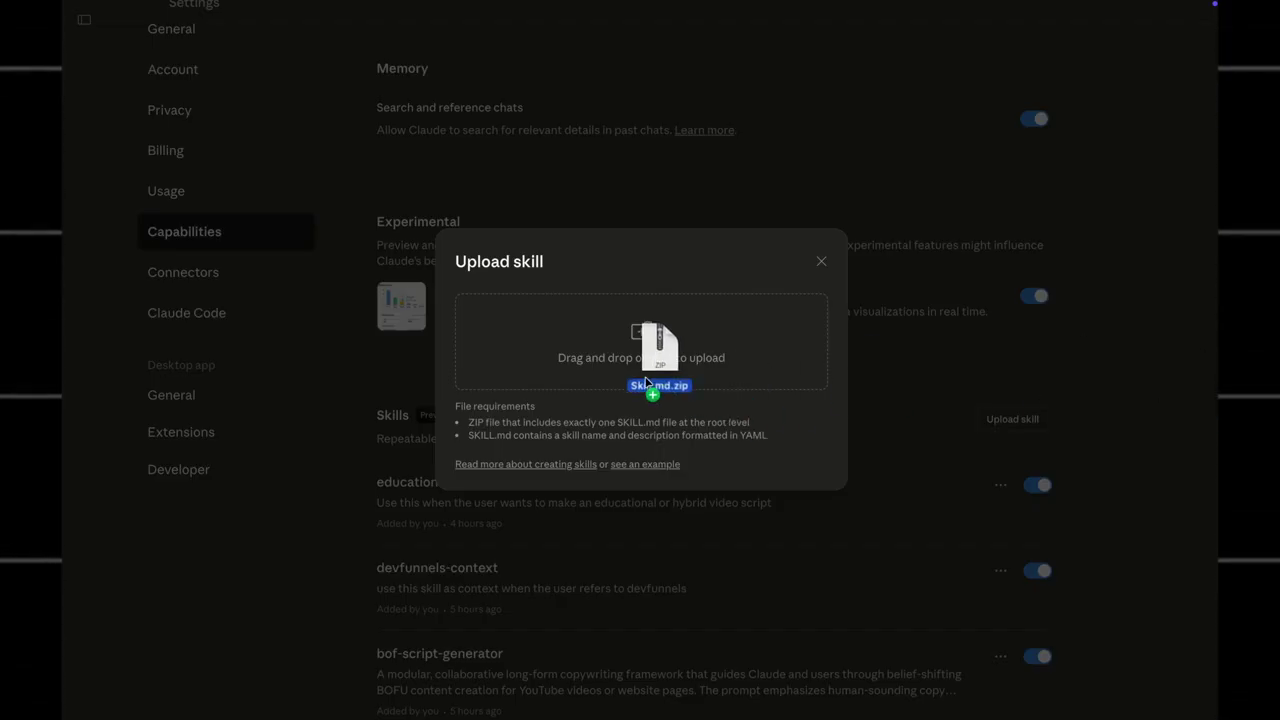
Drag the skill zip over Upload skill, close the dialog, and select passages in the roleplaying chat
drag(1216, 395, 1100, 455)
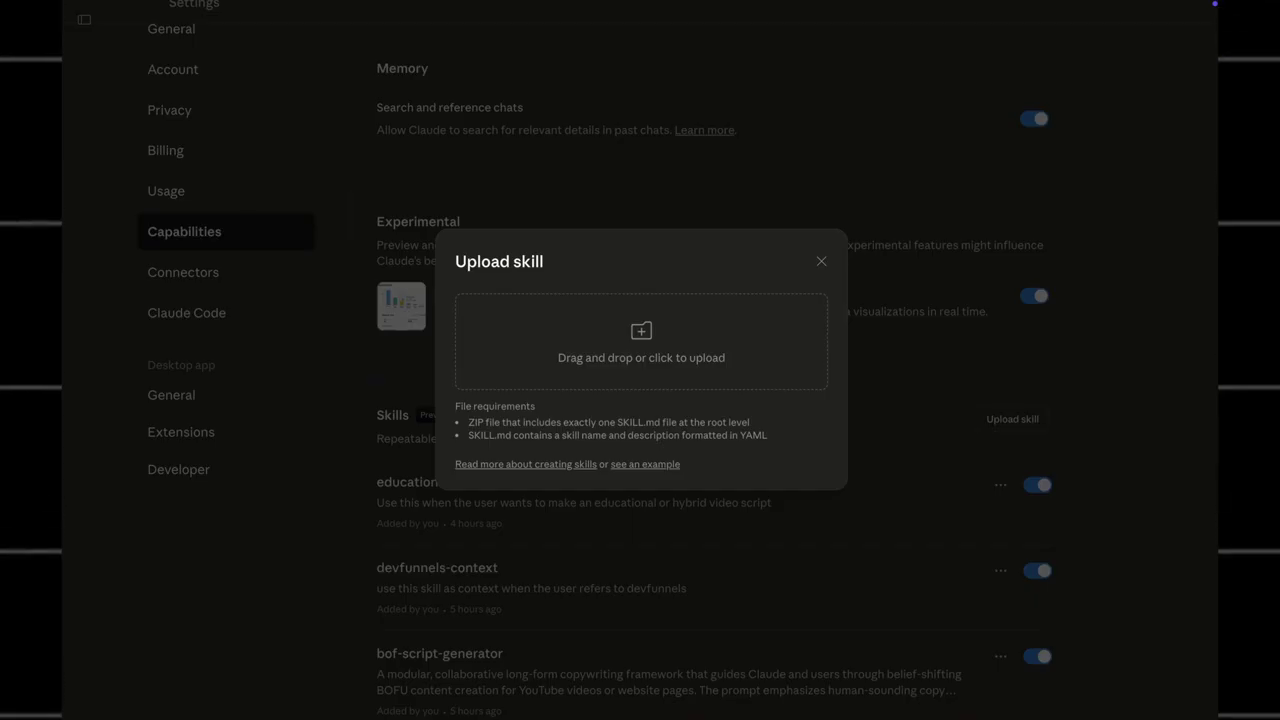
click(817, 258)
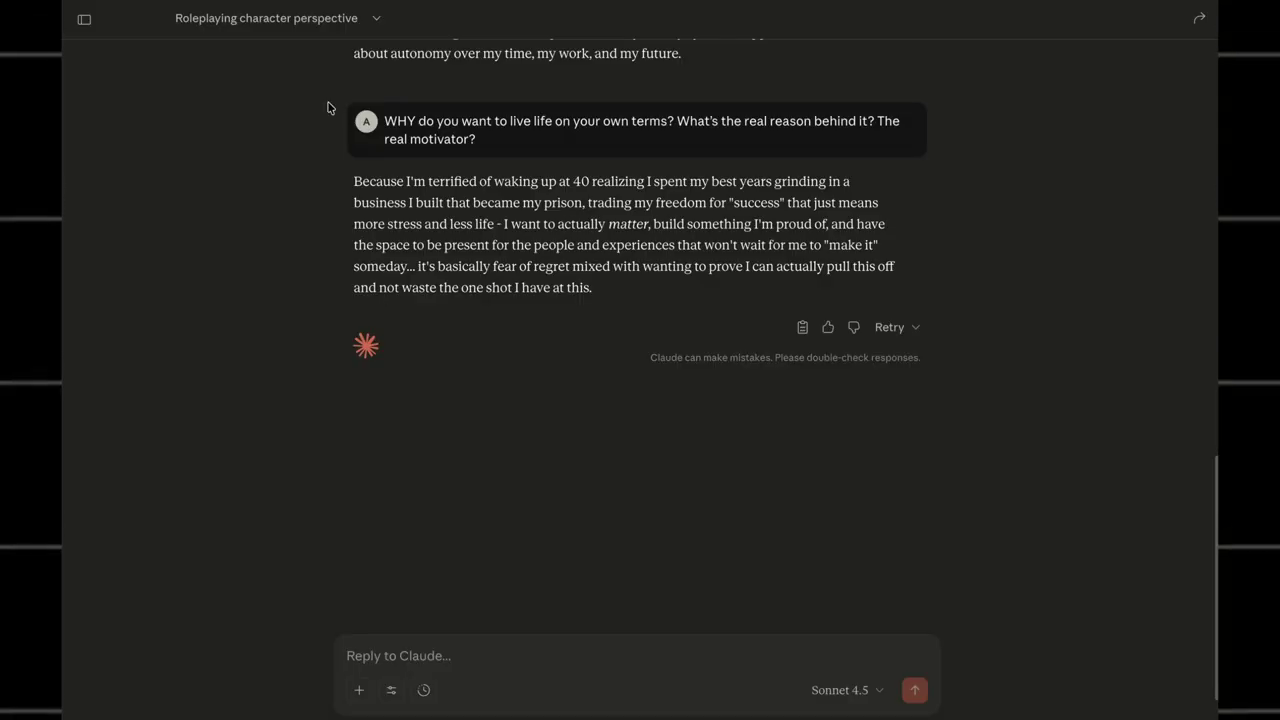
drag(384, 119, 489, 137)
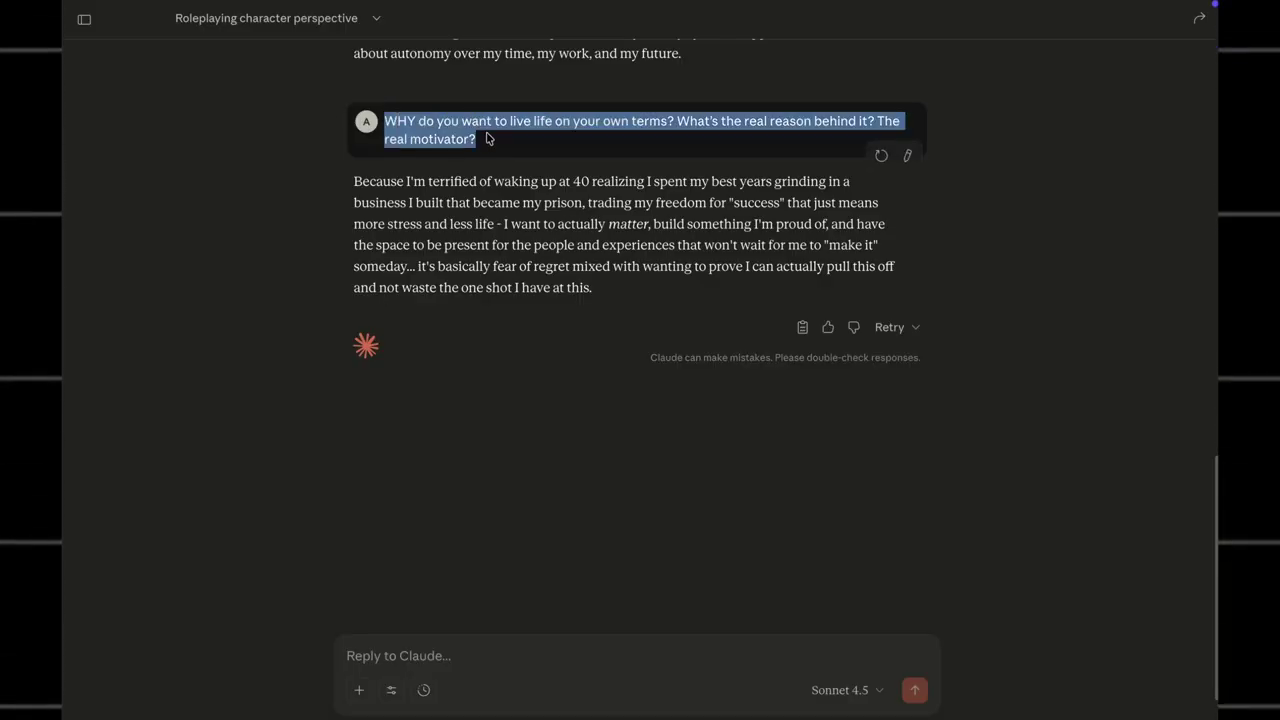
click(514, 237)
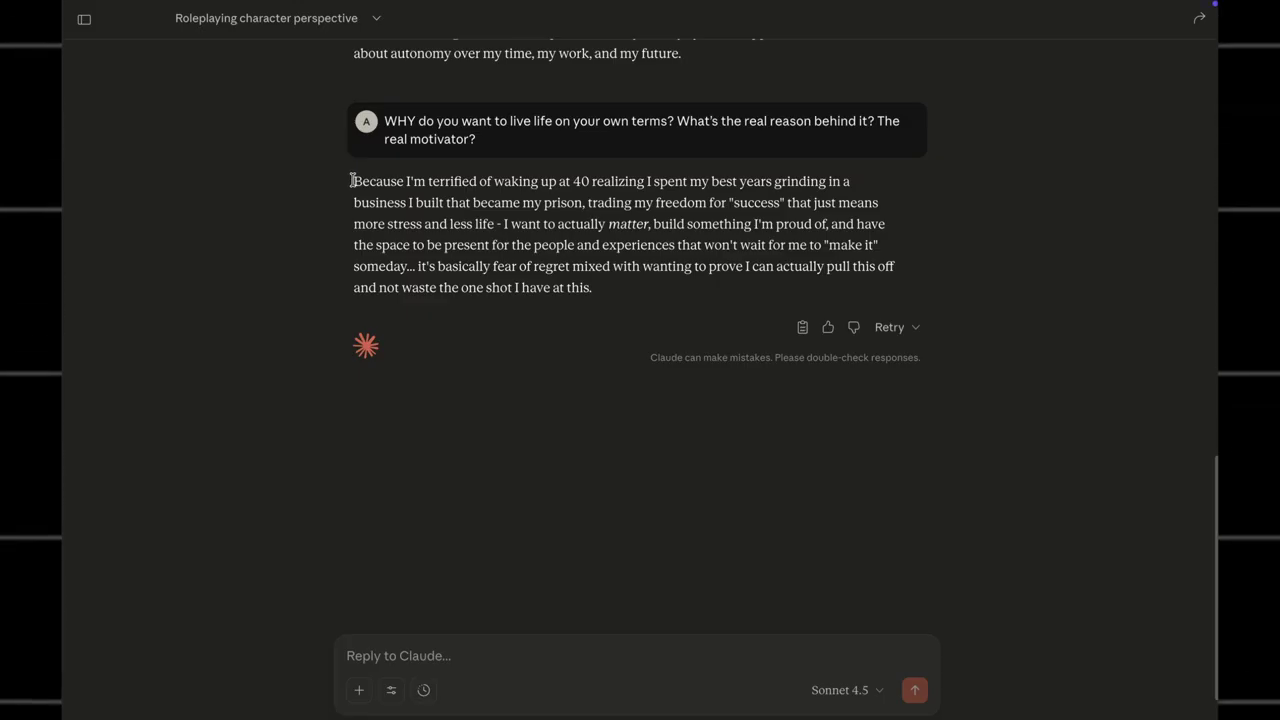
drag(396, 179, 521, 198)
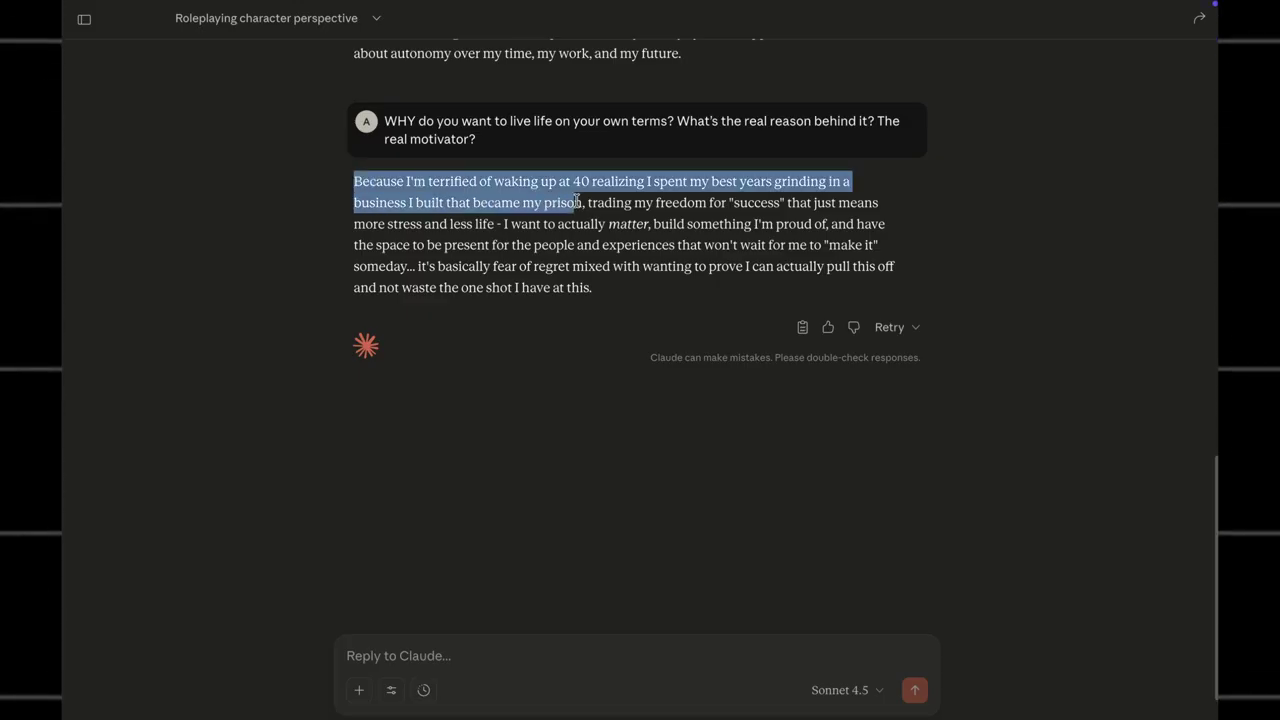
click(627, 302)
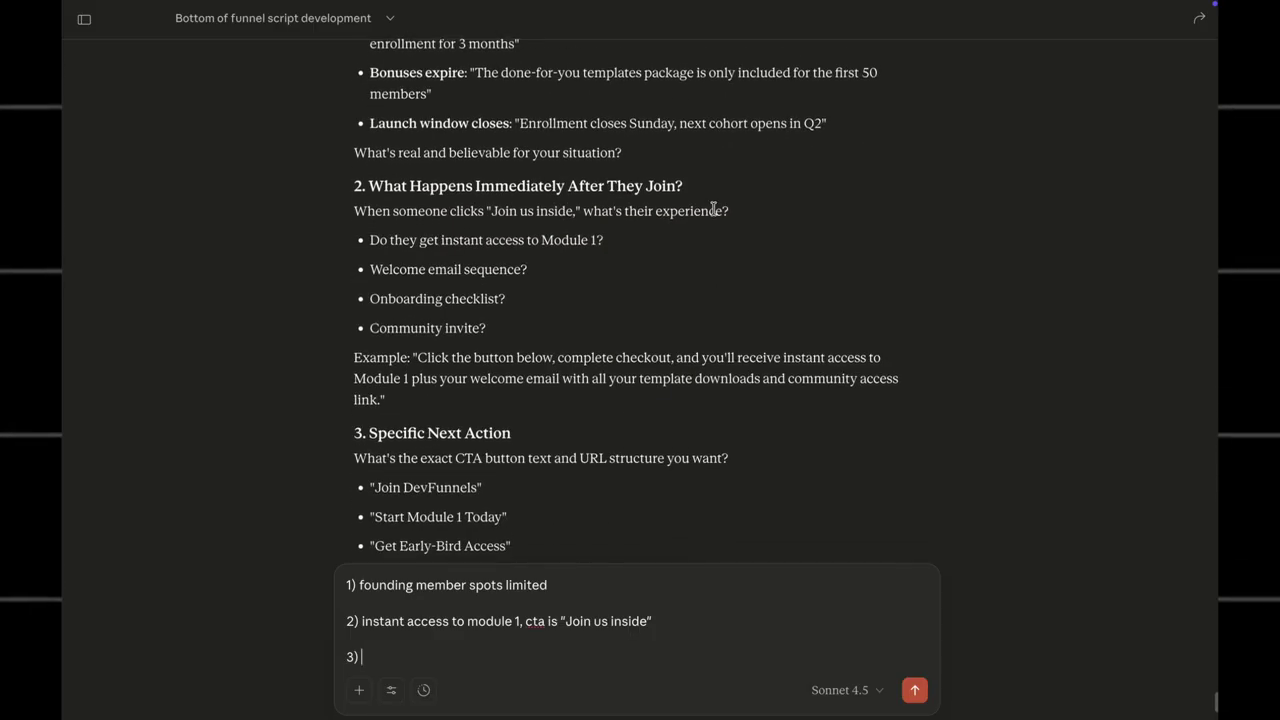
Add 'what you suggested' as the third answer after founding spots and the CTA, then send
scroll(713, 208, down, 2)
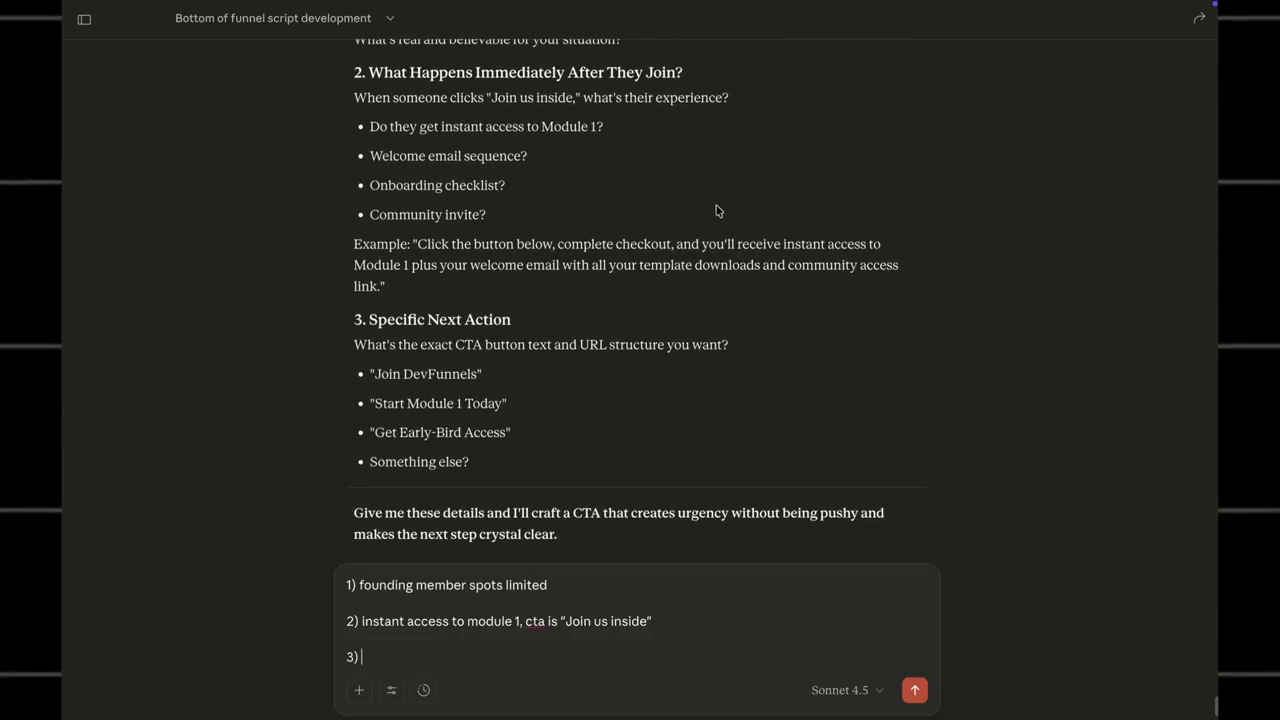
text(what you sugge)
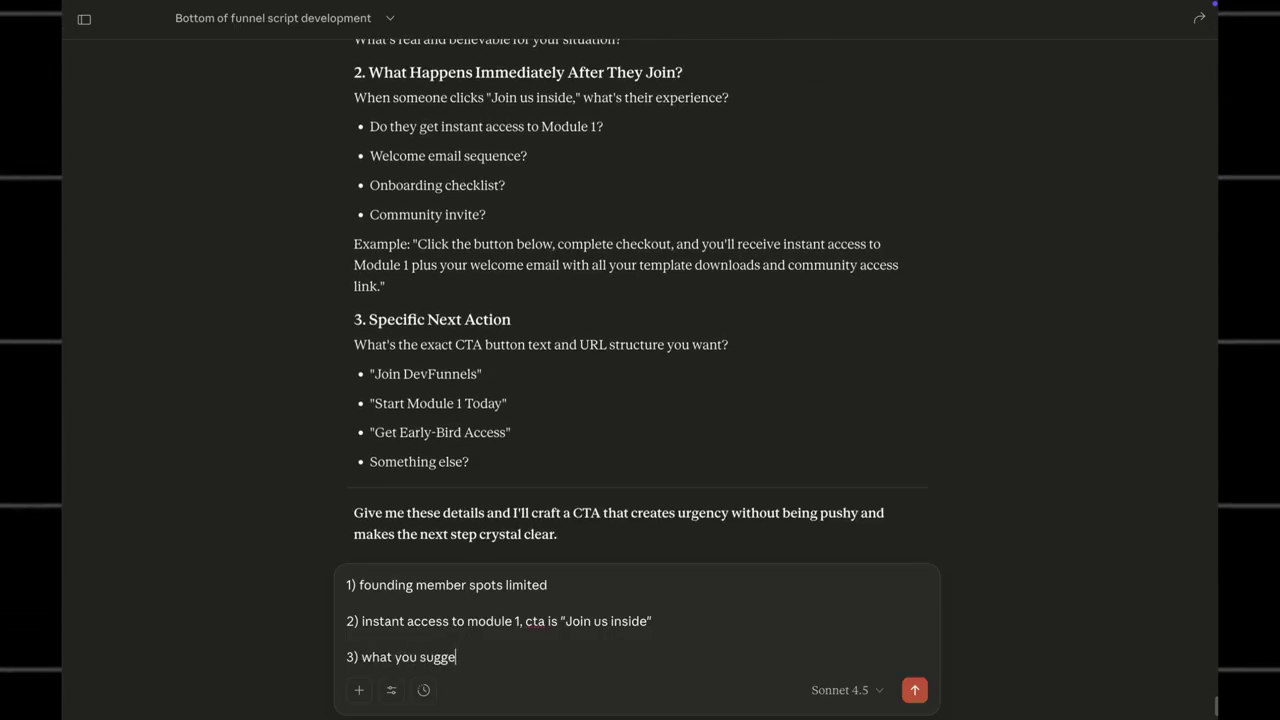
text(sted)
scroll(640, 300, down, 2)
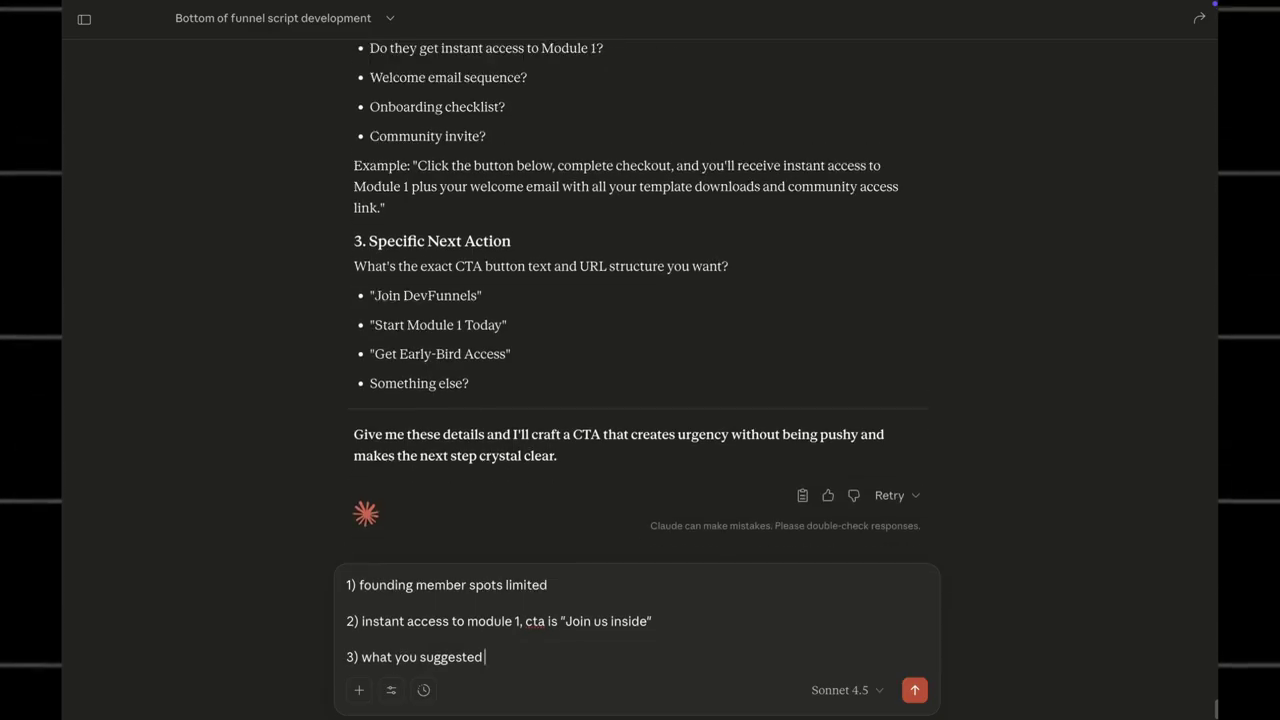
key(Return)
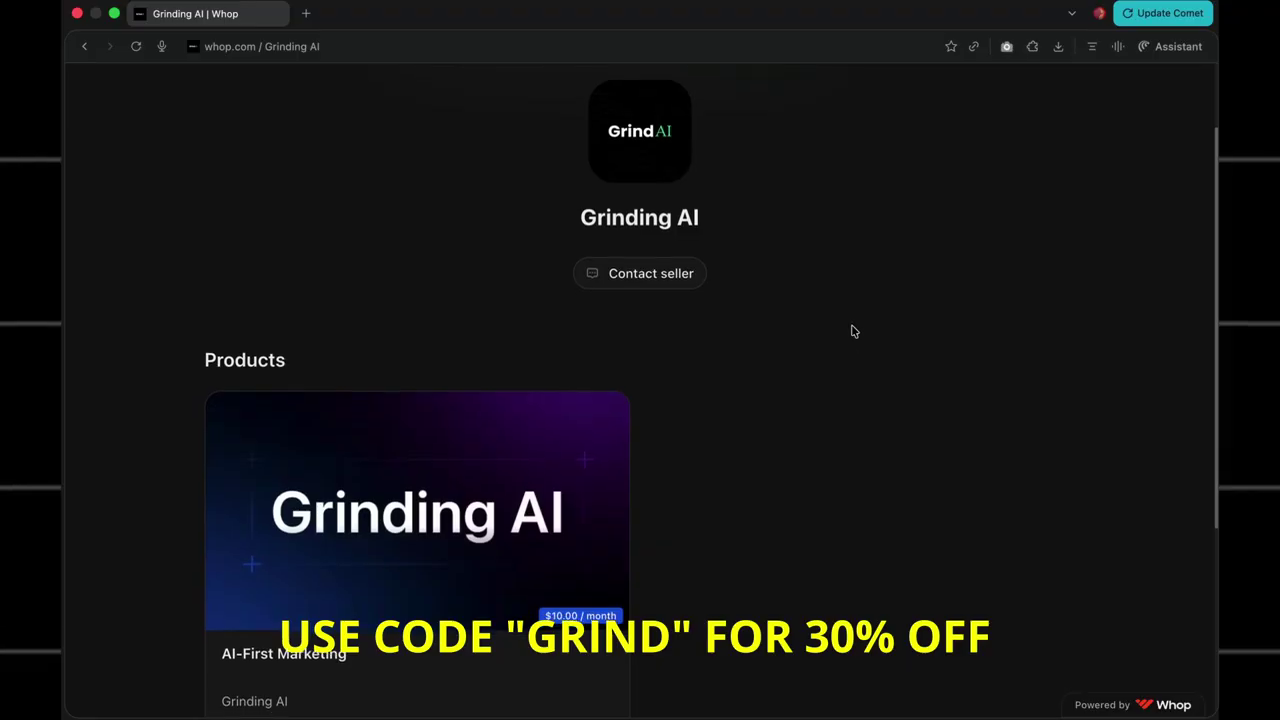
Open the Grinding AI store's AI-First Marketing product and browse its $10.00/month feature list
scroll(852, 331, down, 2)
scroll(852, 331, down, 2)
click(508, 374)
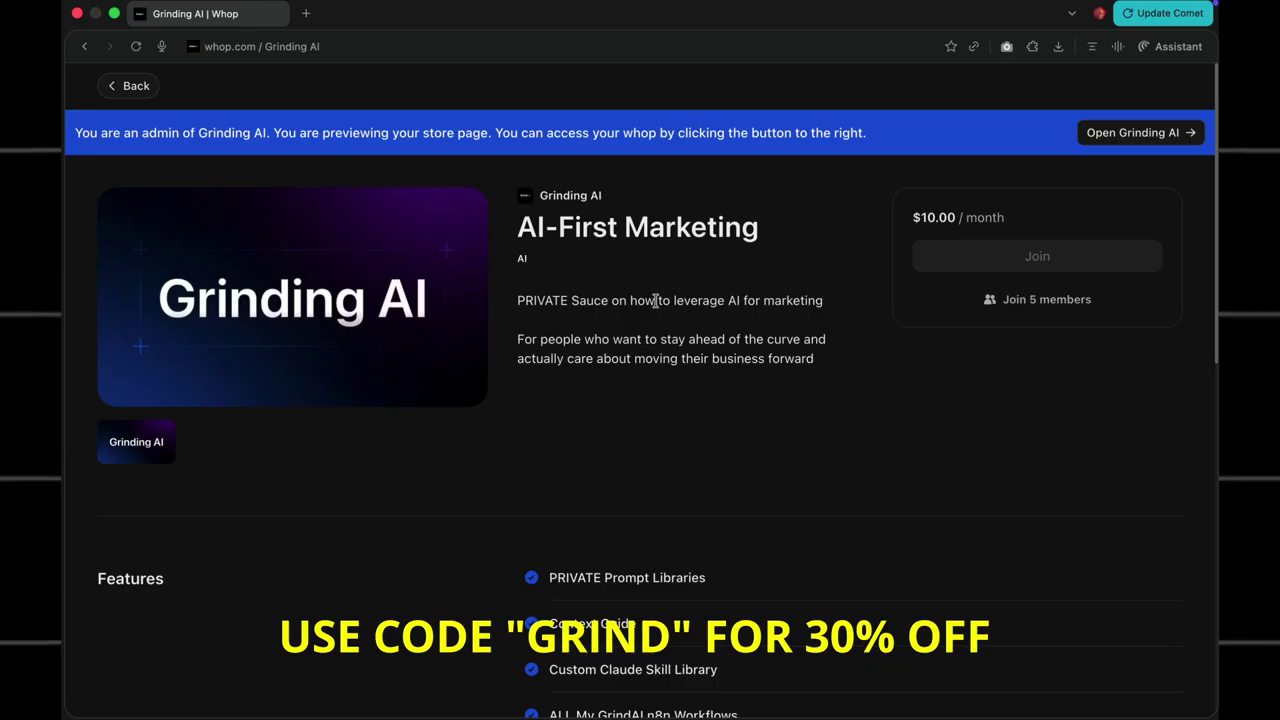
scroll(655, 300, down, 1)
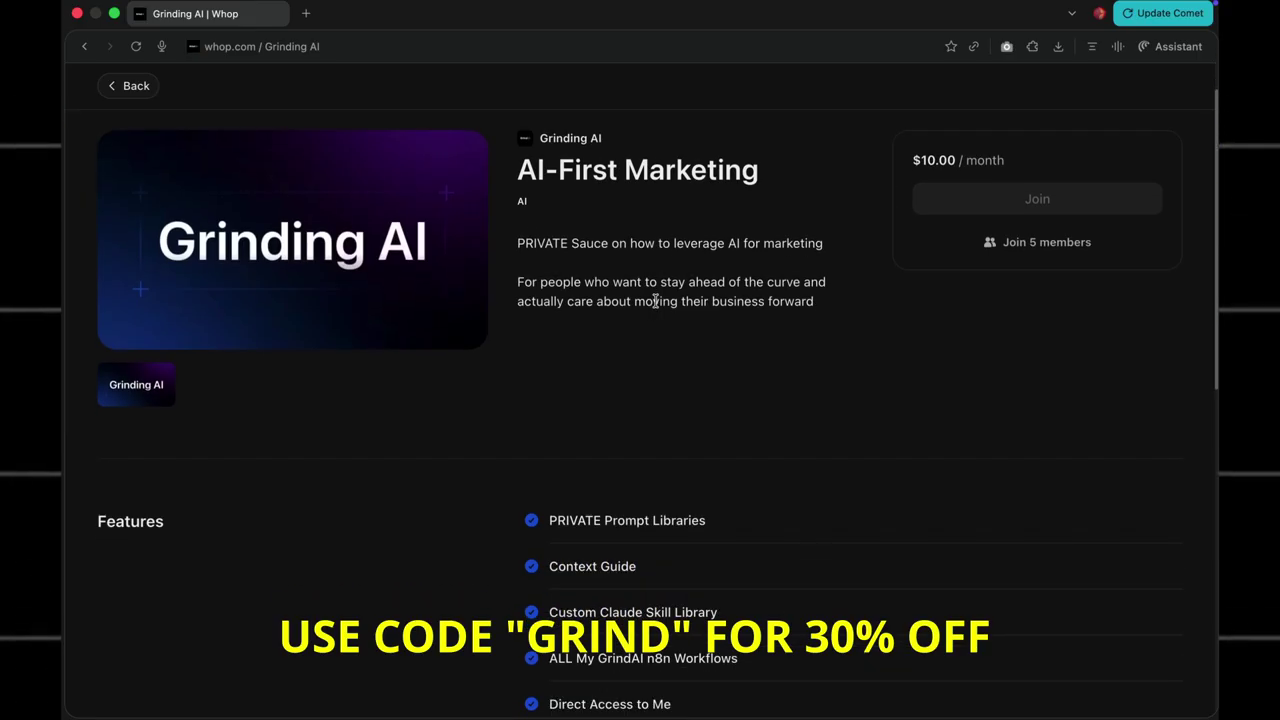
scroll(655, 300, down, 1)
scroll(656, 303, down, 2)
scroll(657, 306, down, 1)
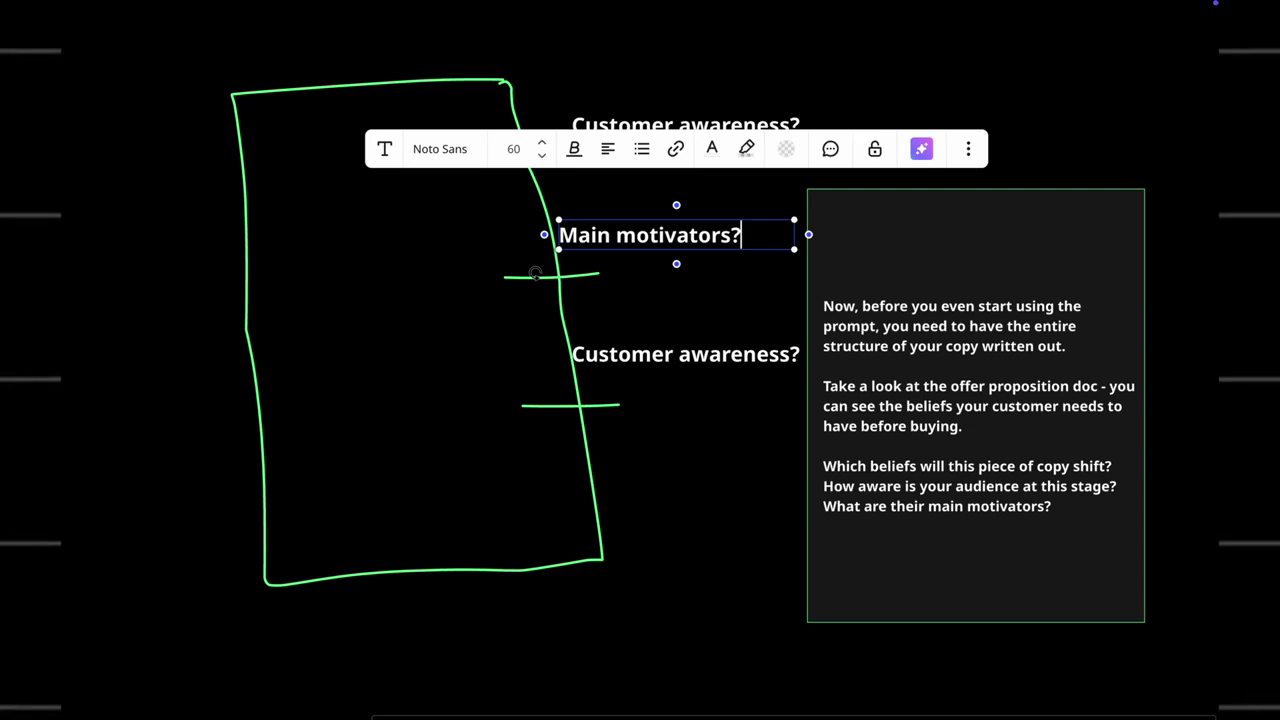
Rename the lower 'Customer awareness?' label to 'Beliefs being shifted?' and nudge it into place
click(688, 352)
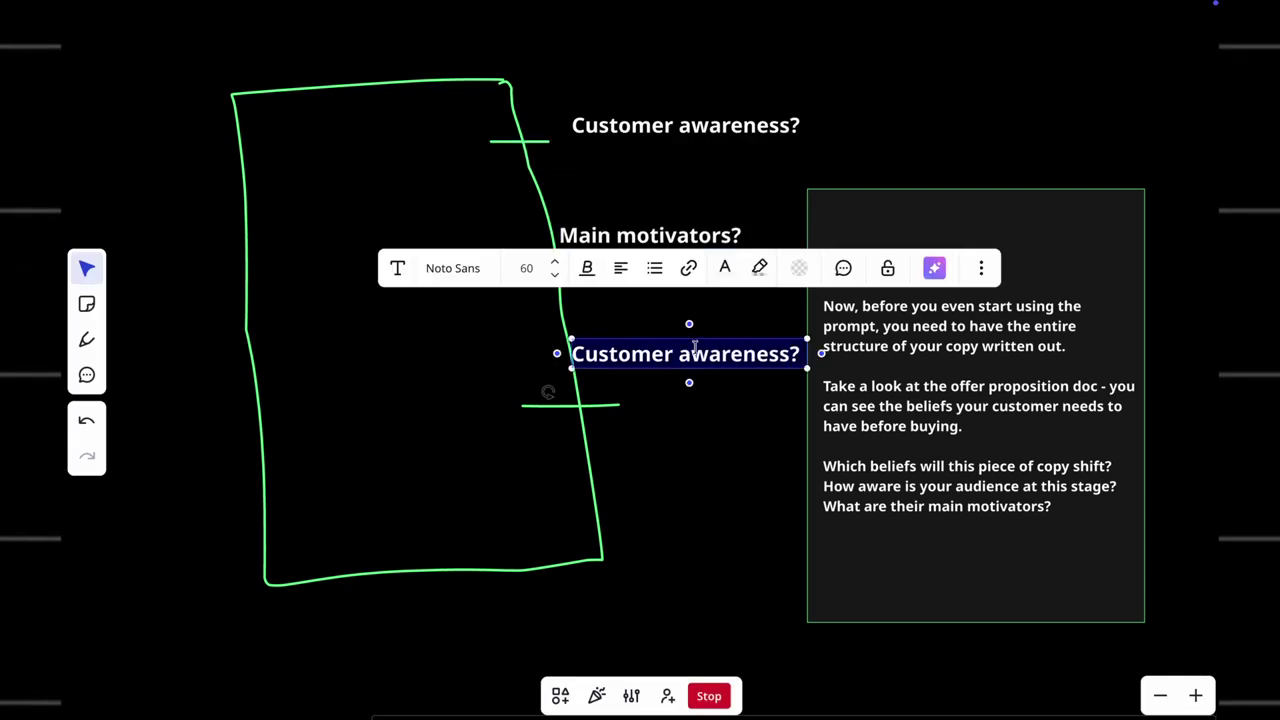
text(Beliefs being shifted)
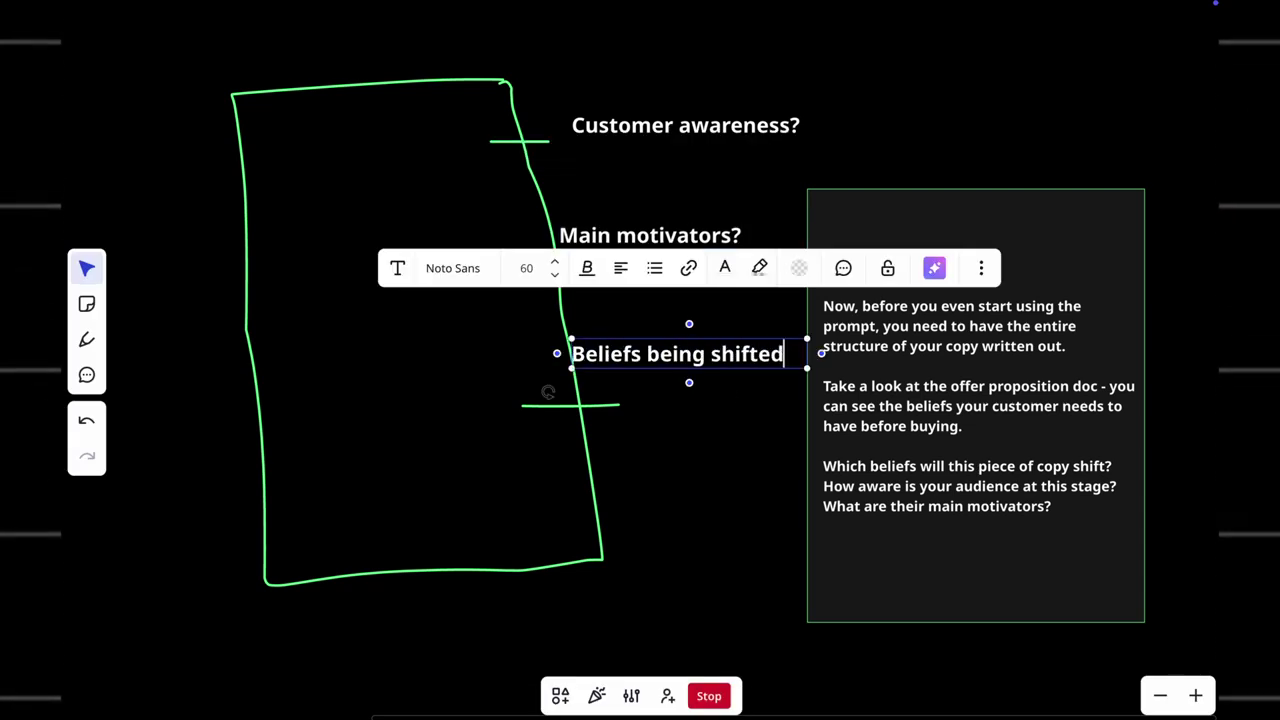
text(?)
click(708, 438)
drag(706, 358, 715, 368)
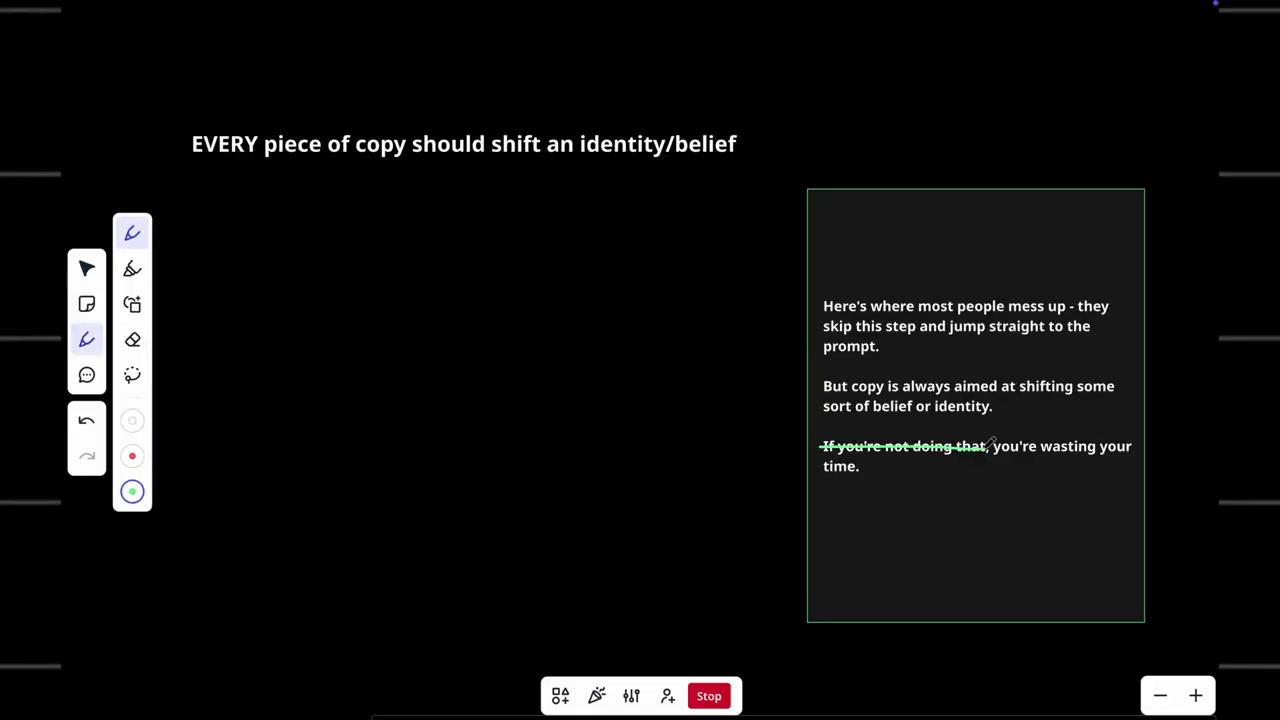
click(133, 270)
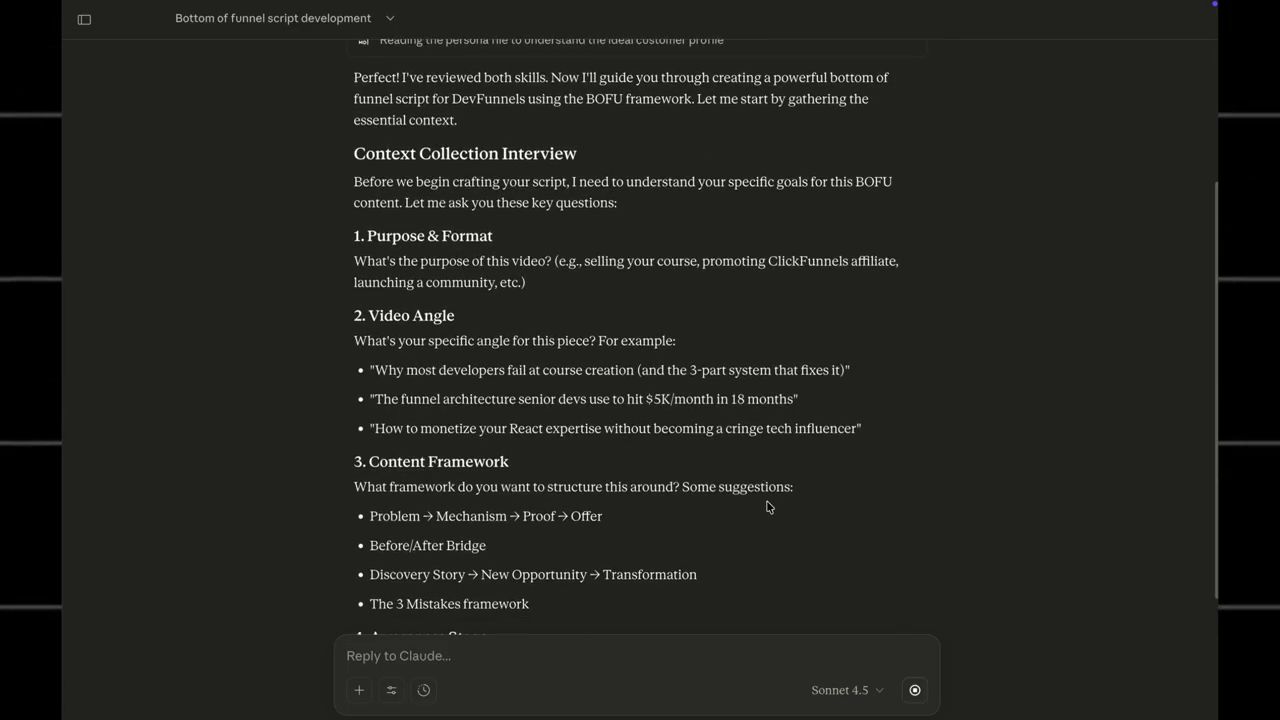
Answer: a course using ClickFunnels to drive course and affiliate sales, with a funnel-architecture senior-dev angle
text(1) selling a course that also uses f)
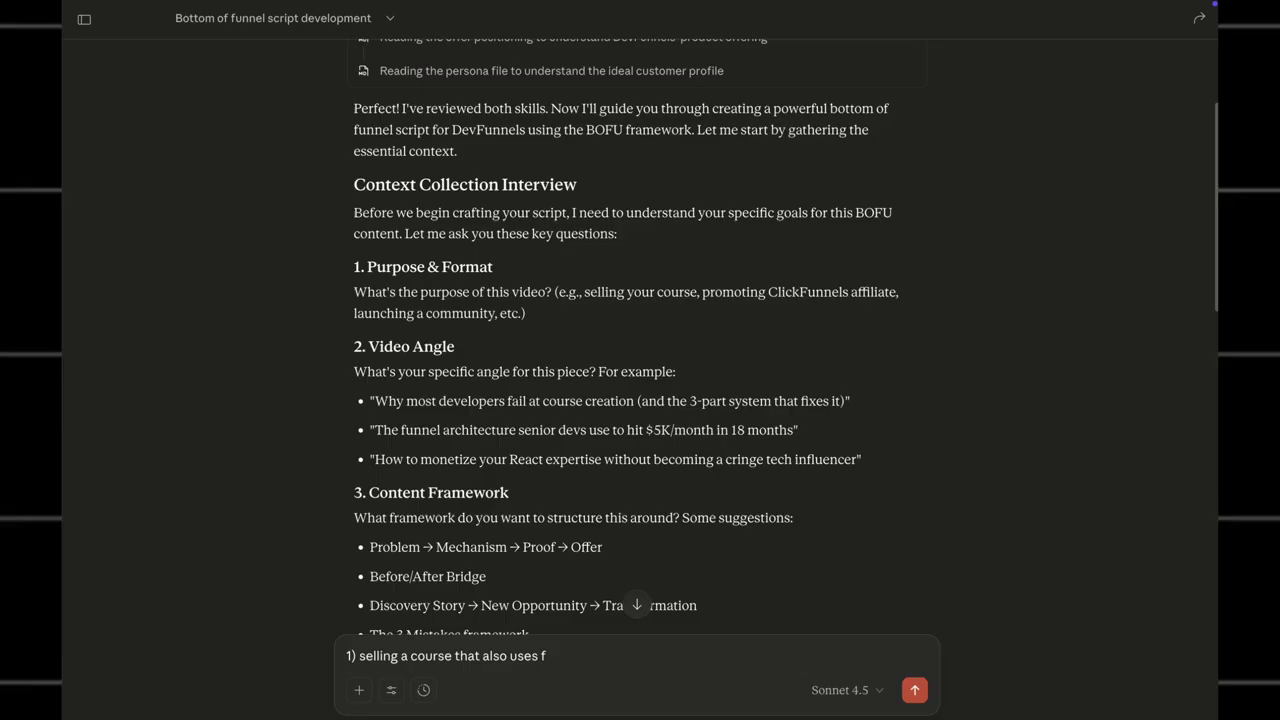
key(BackSpace)
text(clickfunnels)
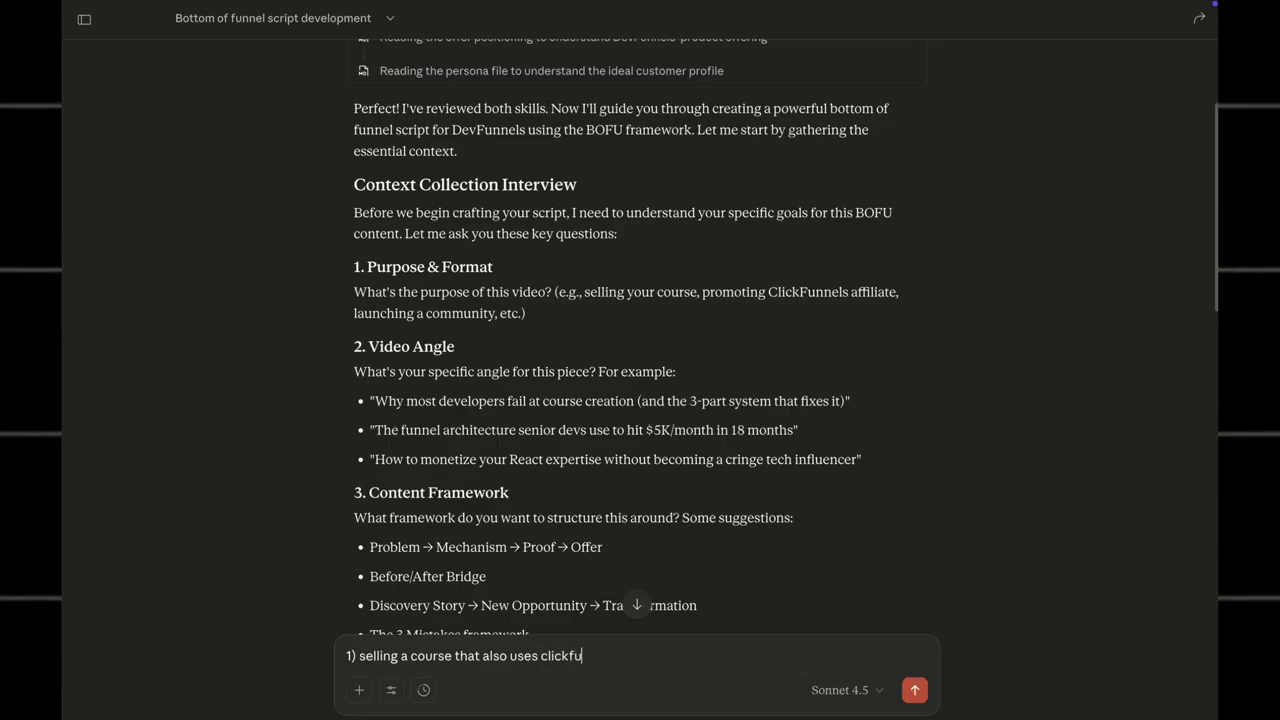
text( to drive both c)
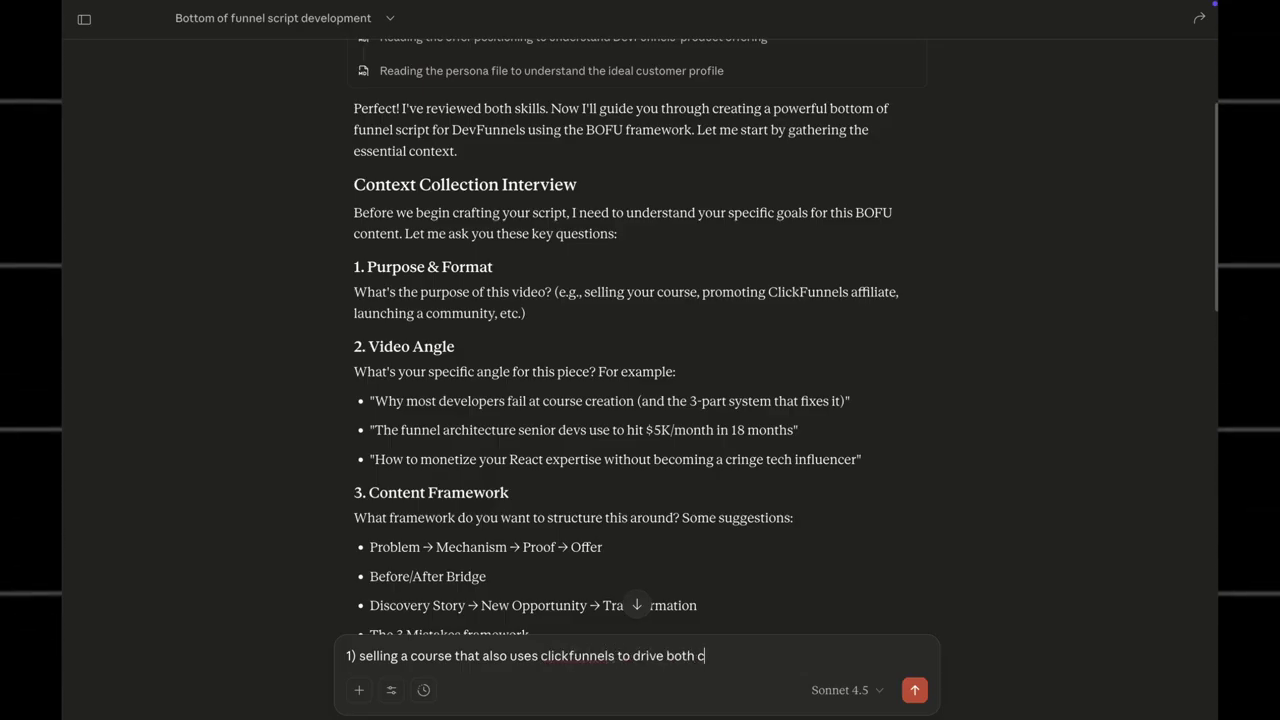
text(ourse and af)
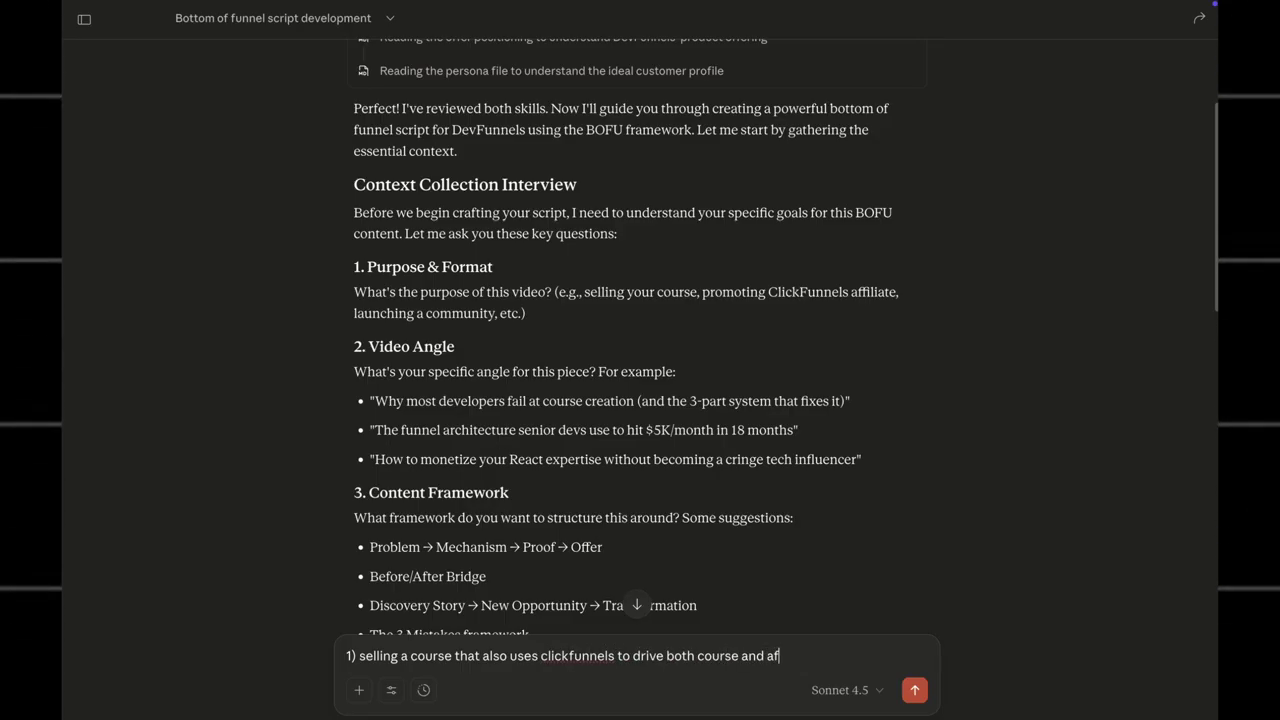
text(f sales)
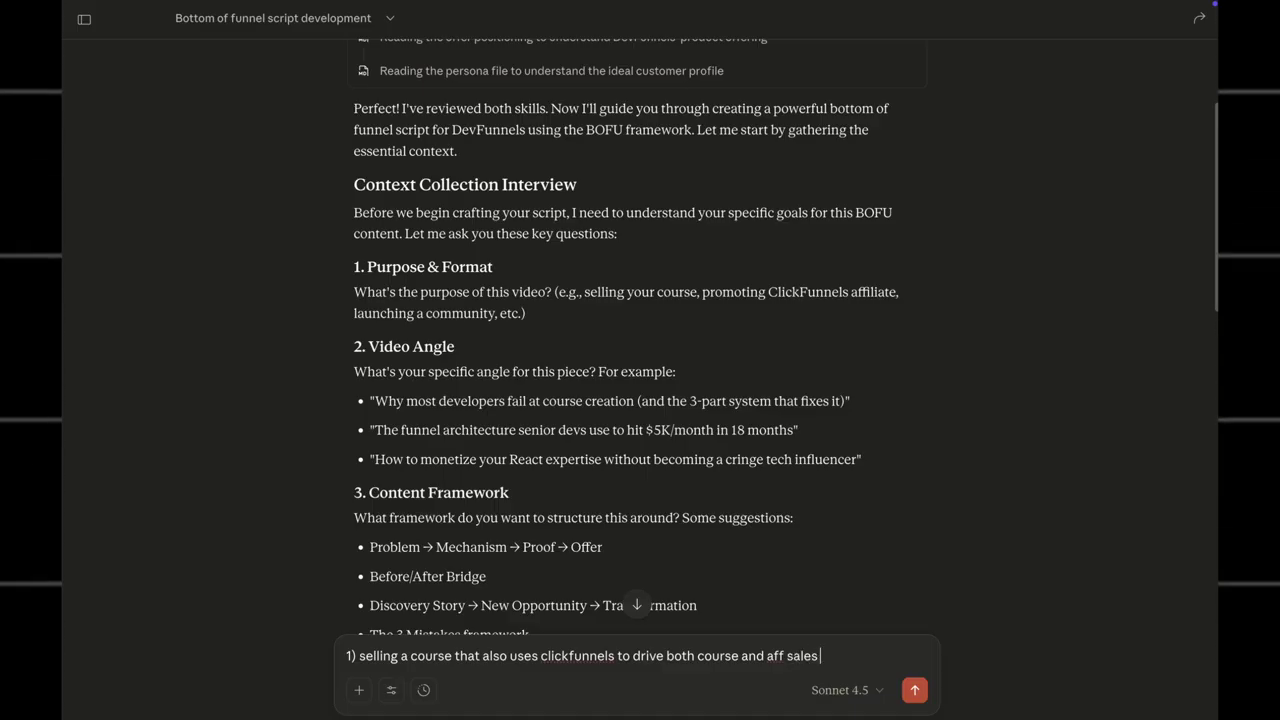
key(shift+Return)
text(2) The funnel arch)
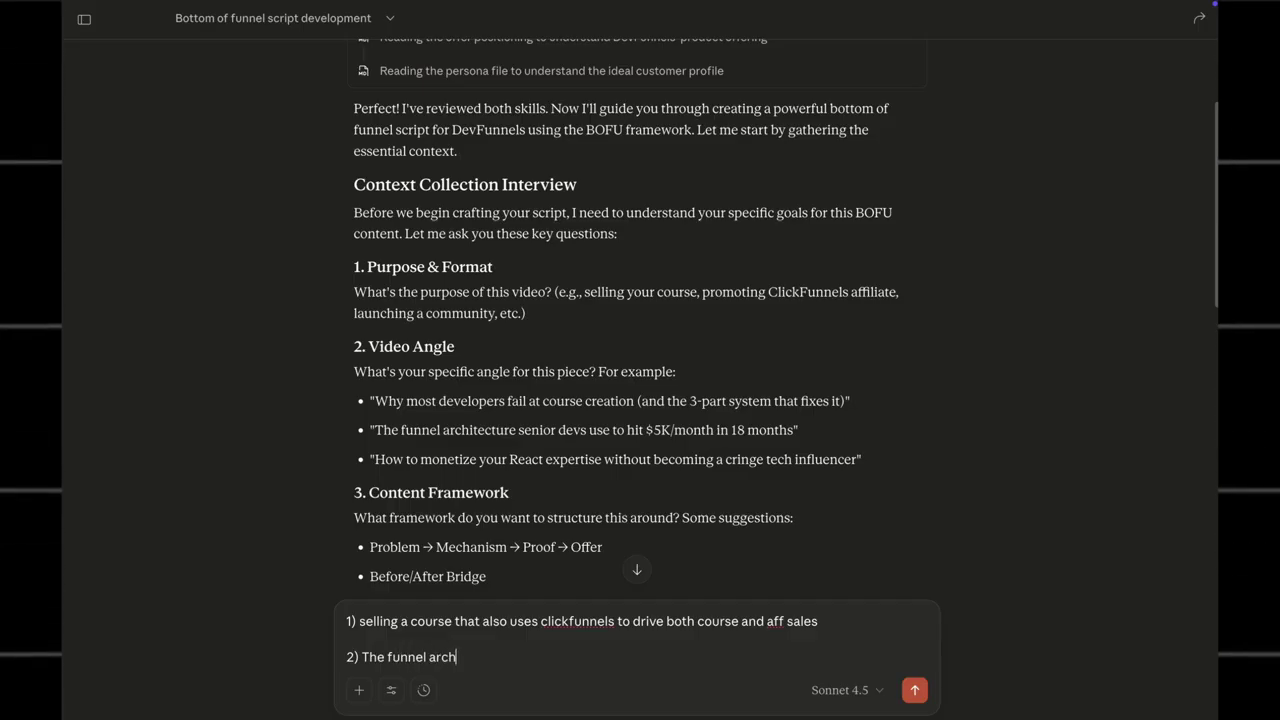
text(itecture )
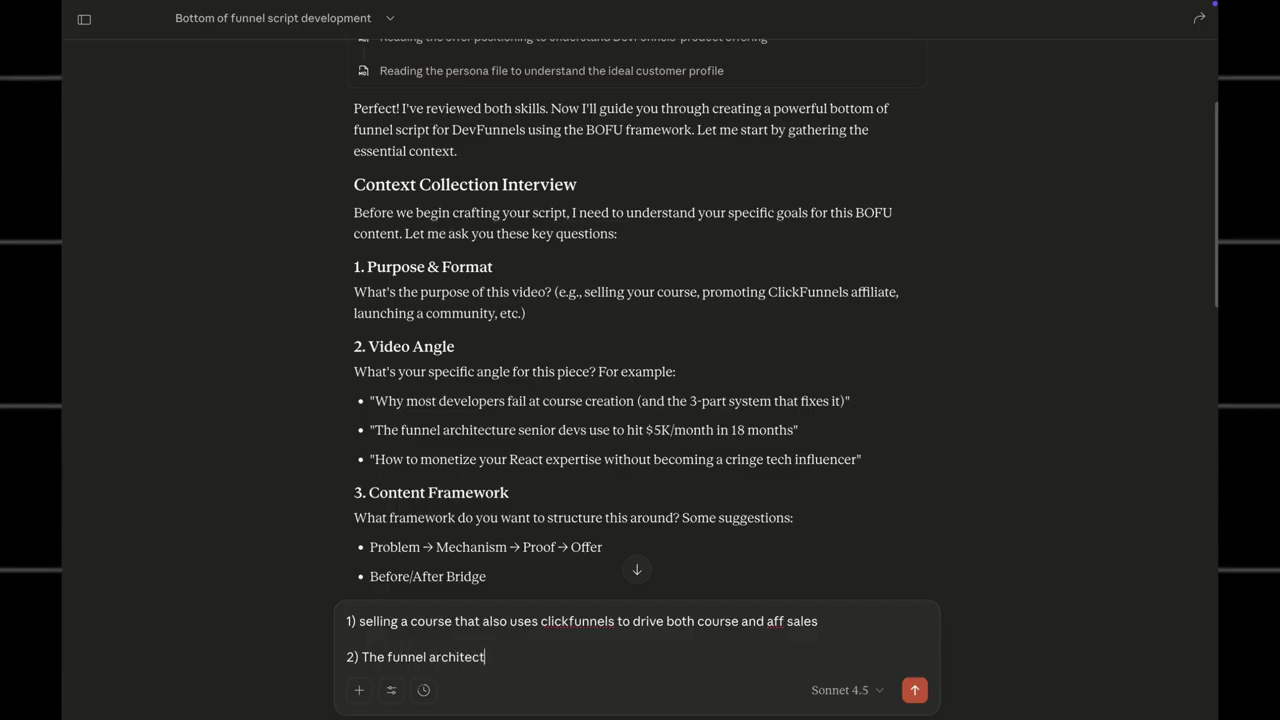
text(senior deves use...)
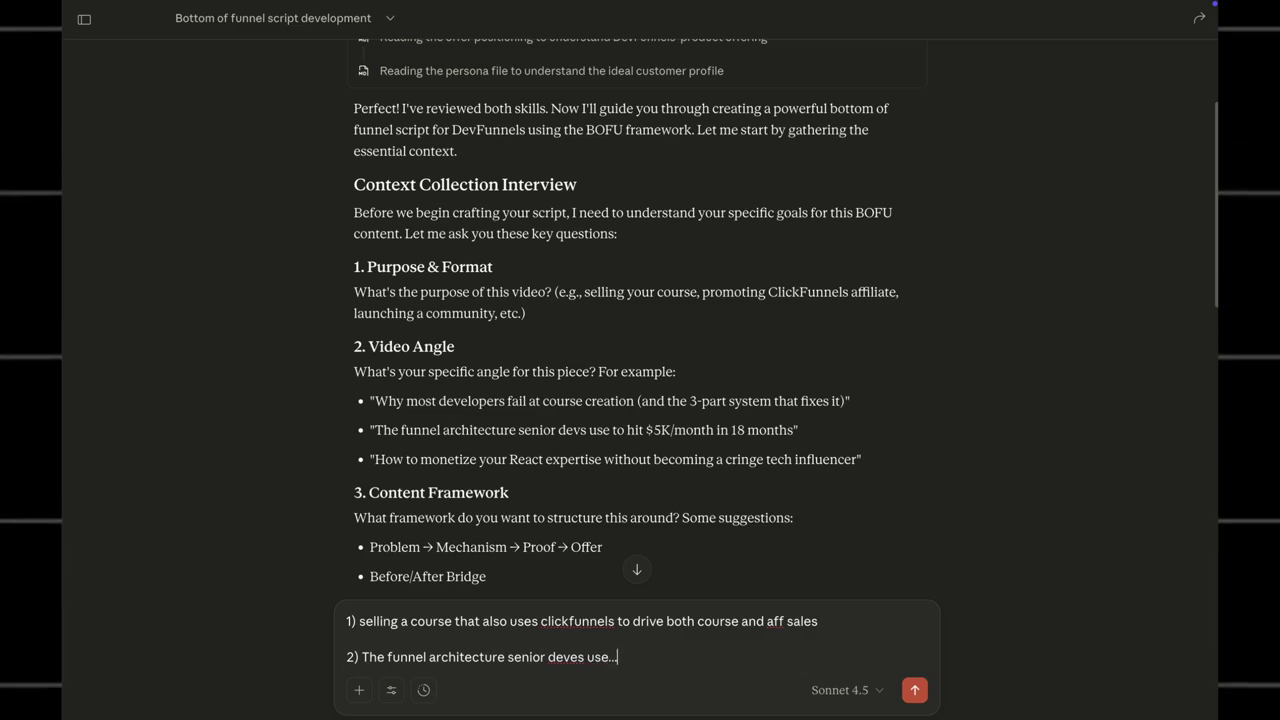
key(shift+Return)
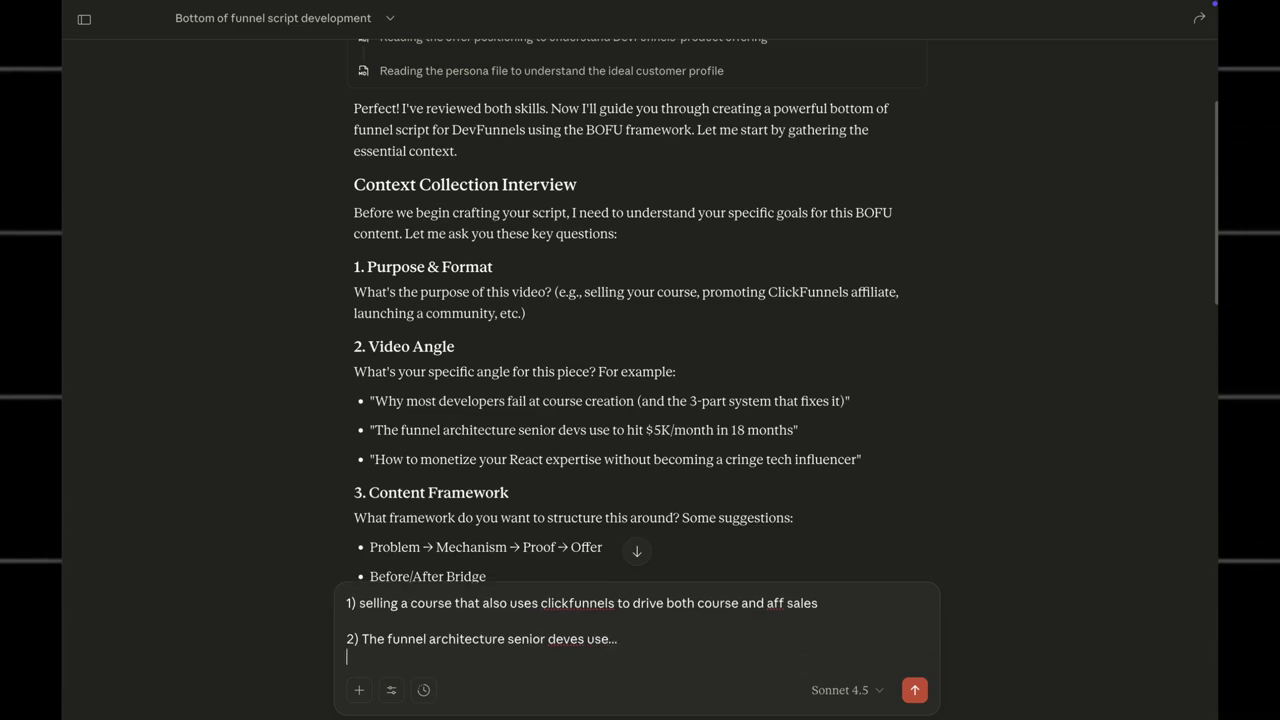
Add the problem-mechanism-proof-offer framework and solution-aware audience answers, starting a fifth line
text(3))
scroll(620, 310, down, 3)
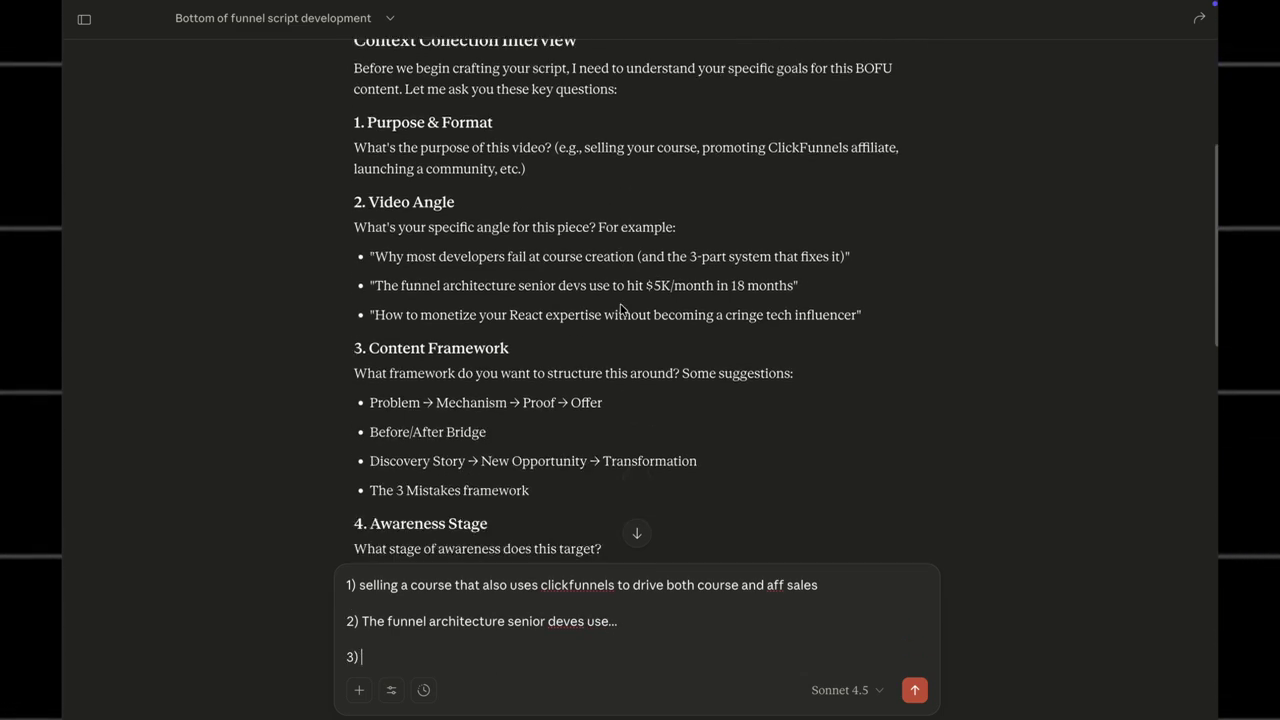
scroll(620, 310, down, 2)
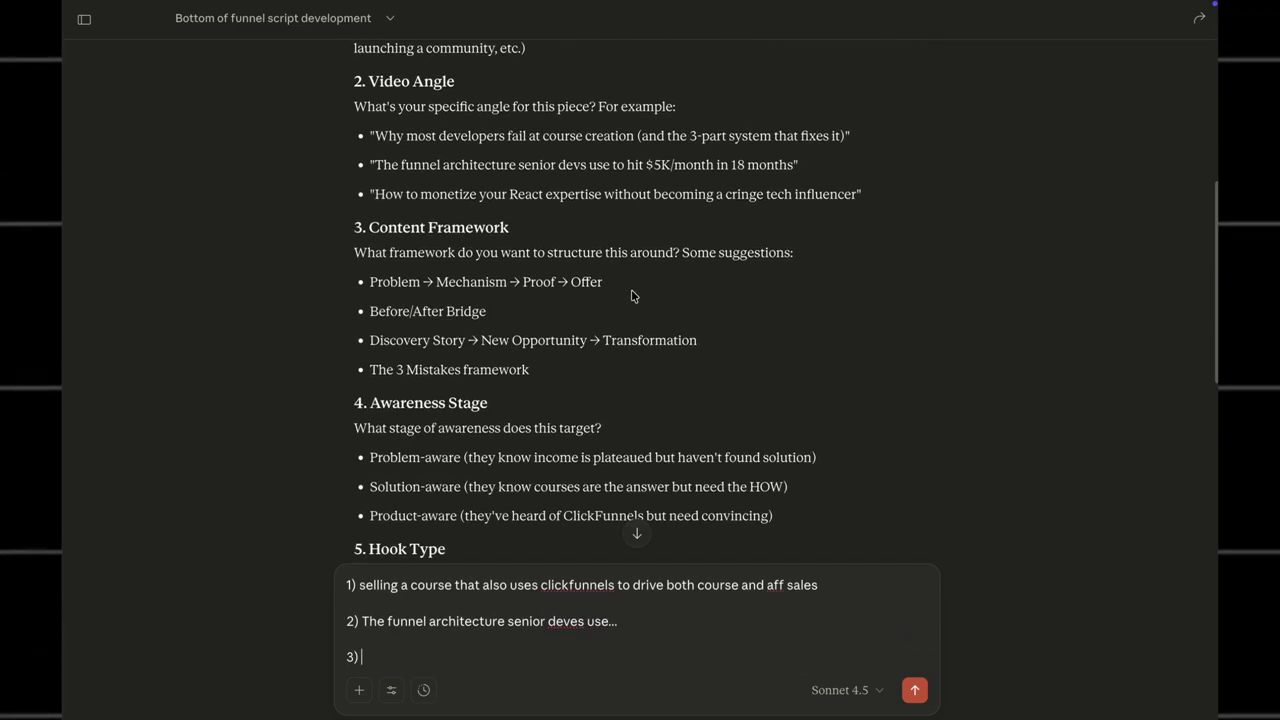
text(problem mech)
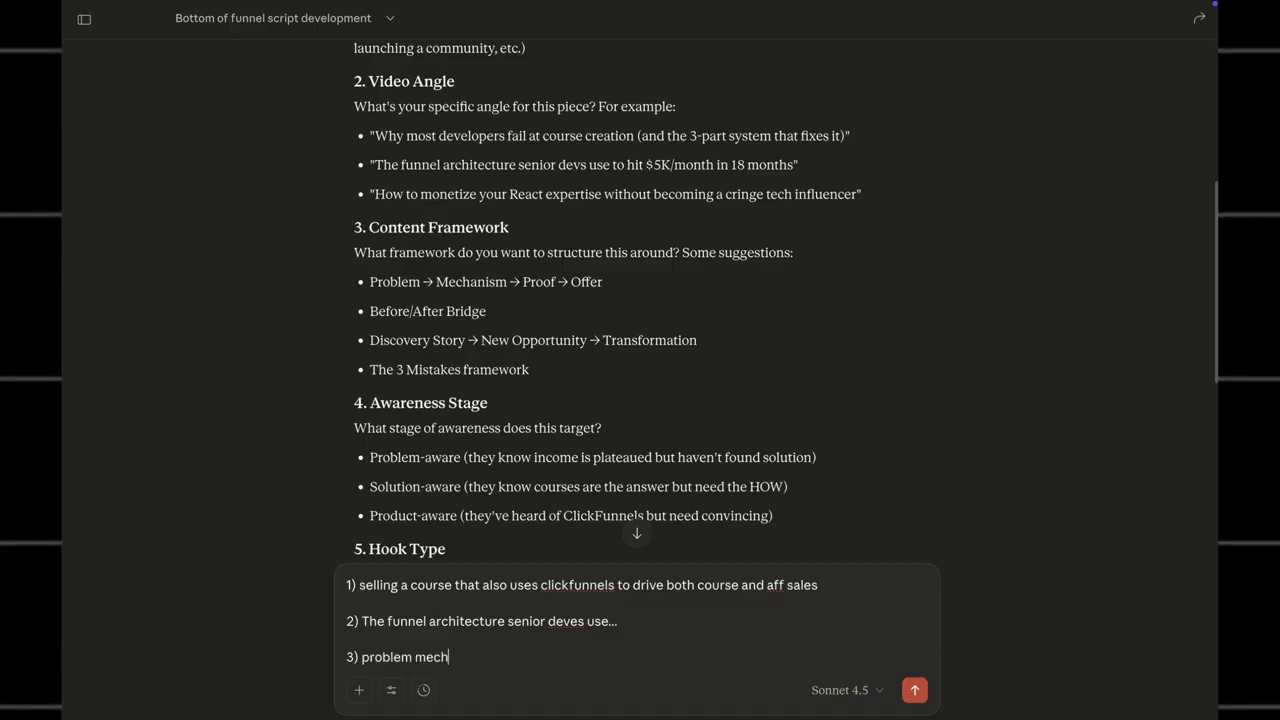
text(anism proof off)
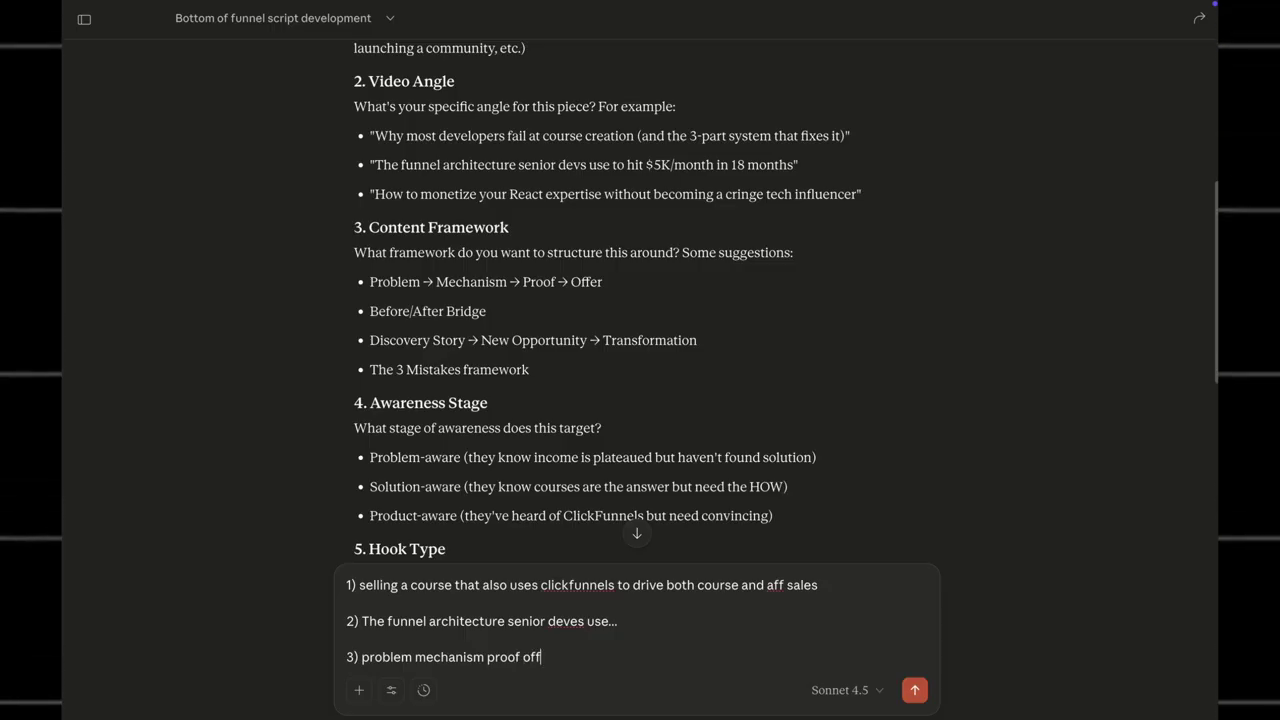
text(er)
key(shift+Return)
key(shift+Return)
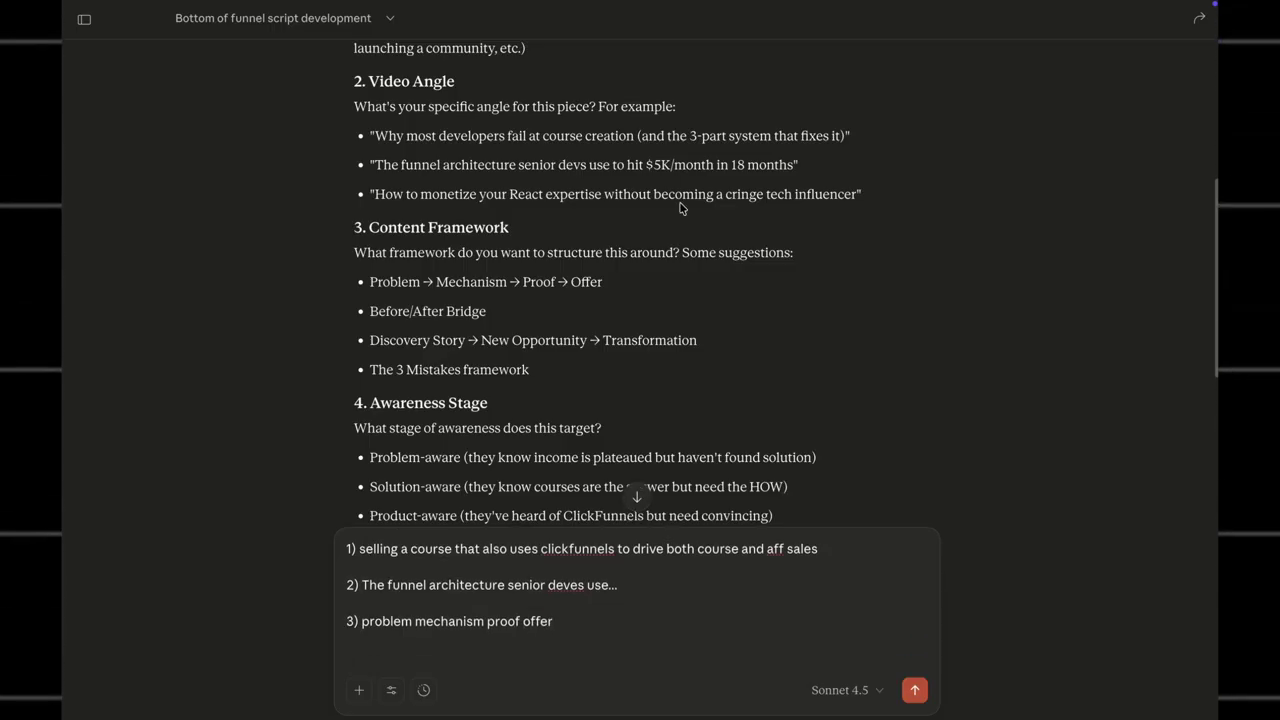
scroll(678, 211, down, 1)
text(4)
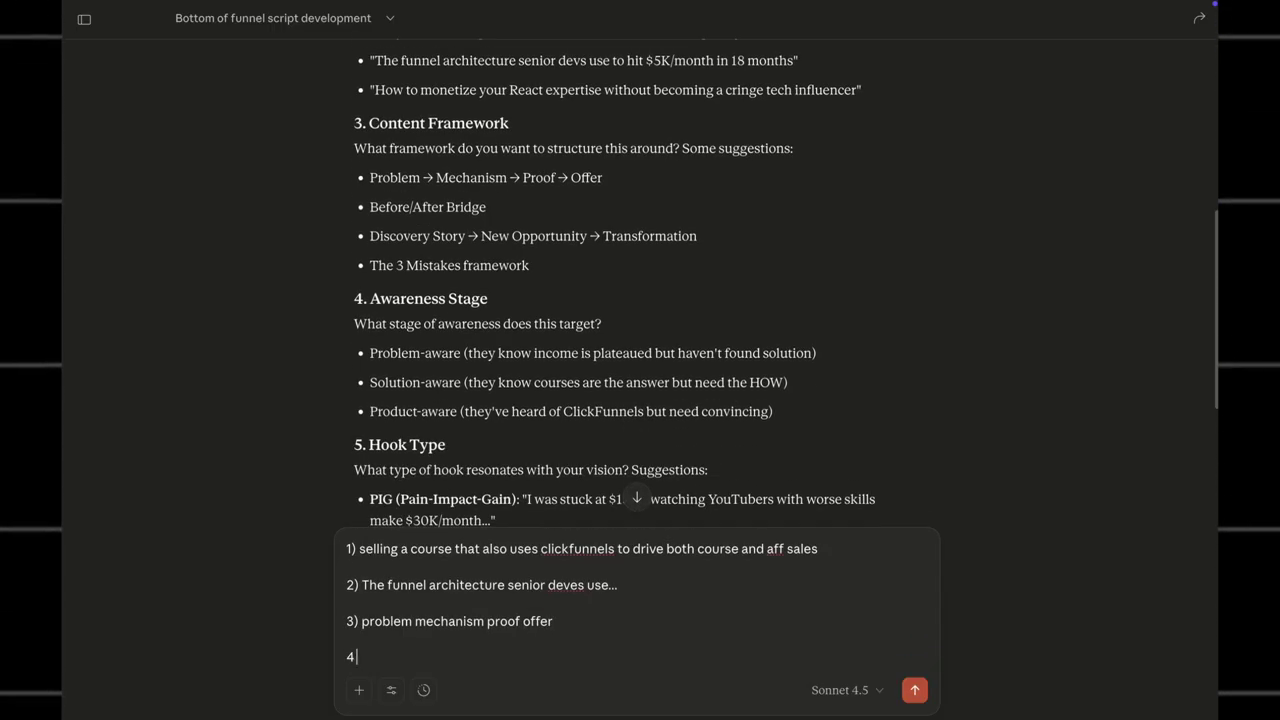
text( solutio)
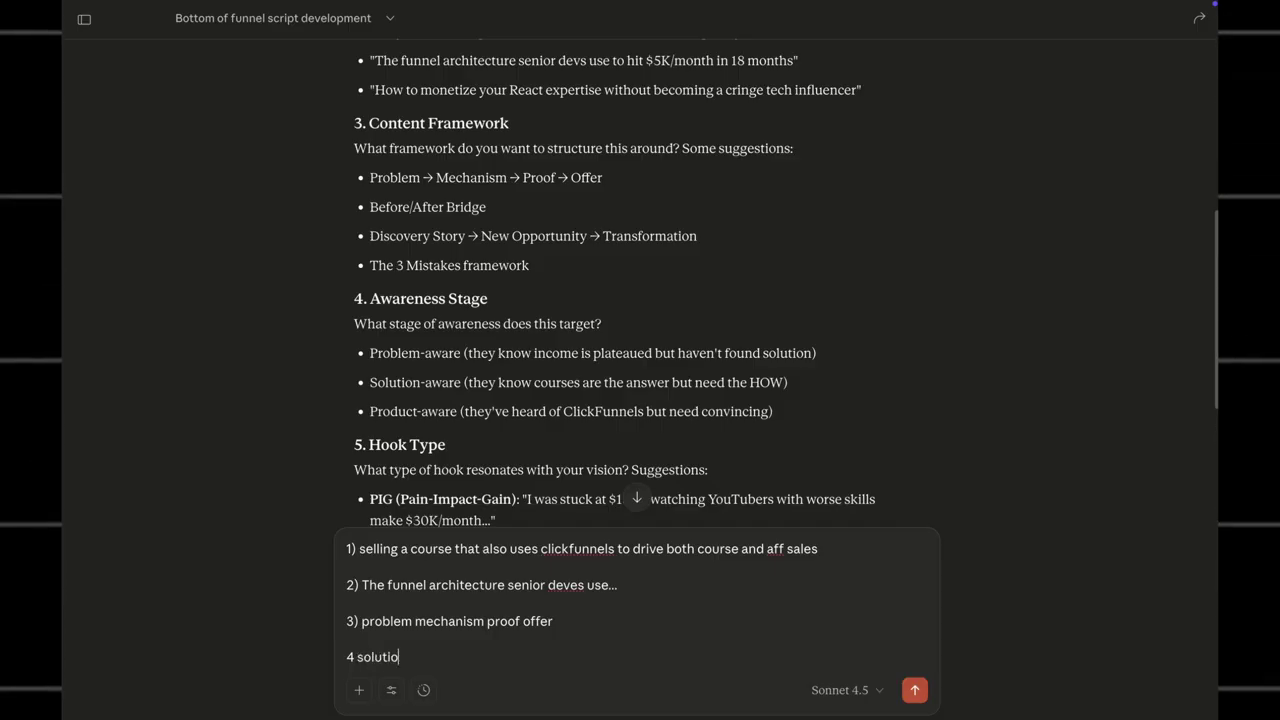
text(n aware)
key(shift+Return)
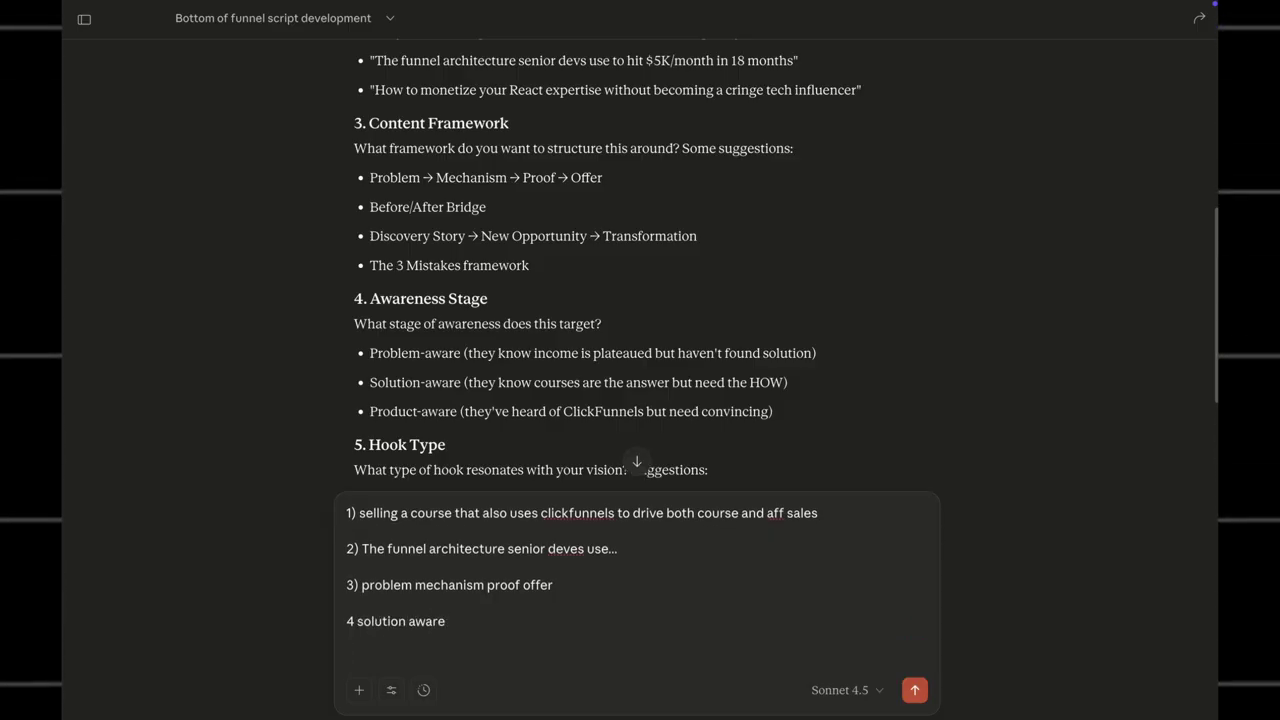
text(5)
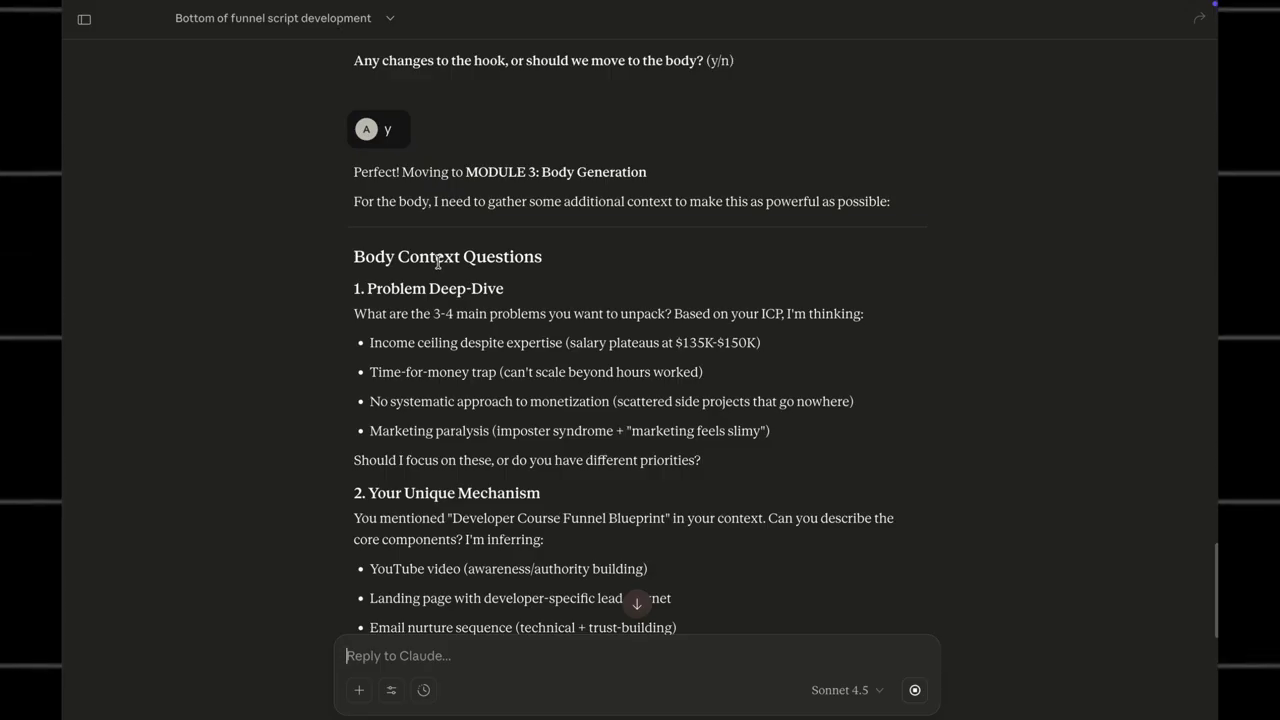
Paste Module 3 answers: first three problems only, inferred mechanism, composite proof, inferred story, then send
scroll(440, 500, down, 2)
scroll(535, 387, down, 5)
scroll(535, 387, up, 2)
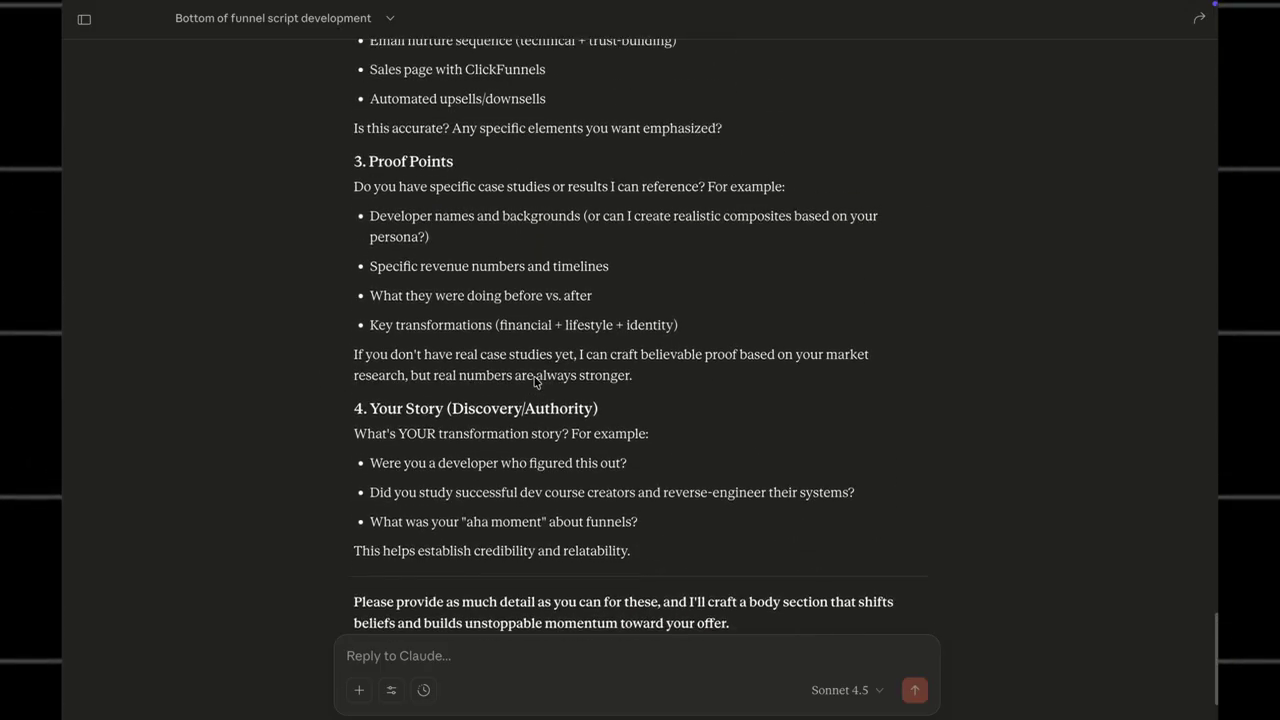
scroll(535, 385, up, 2)
scroll(535, 381, up, 2)
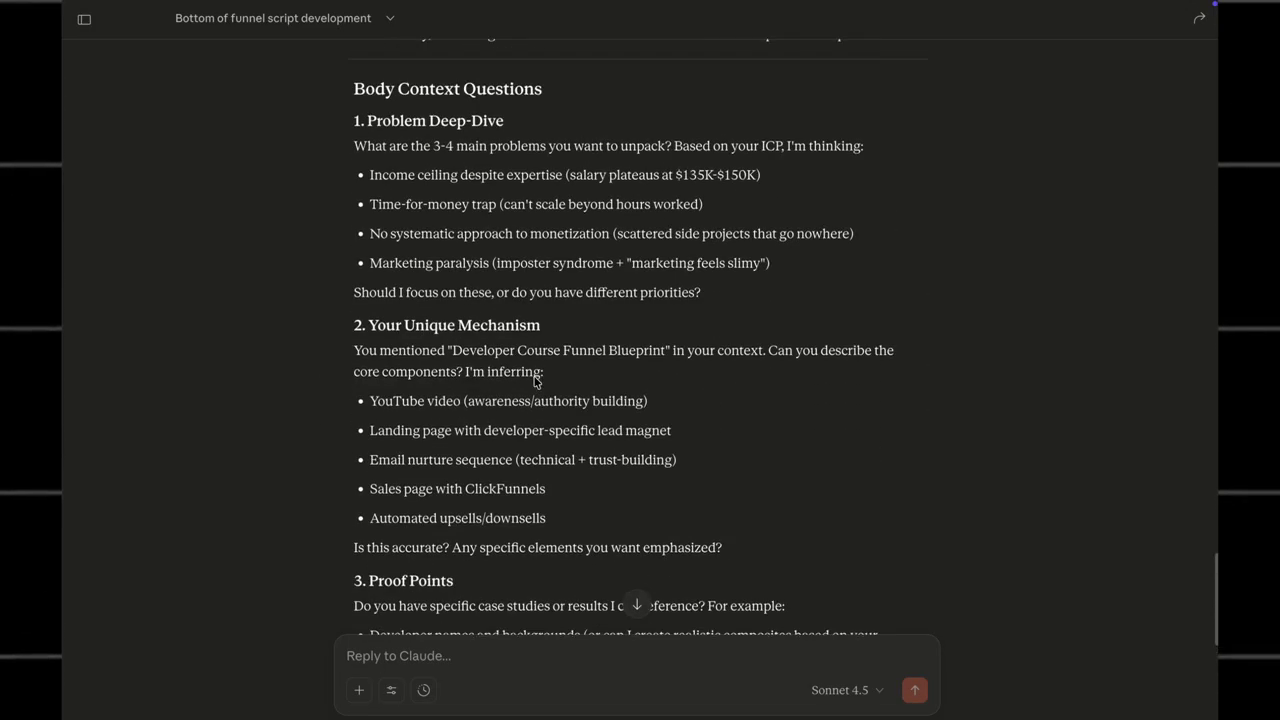
scroll(534, 378, up, 1)
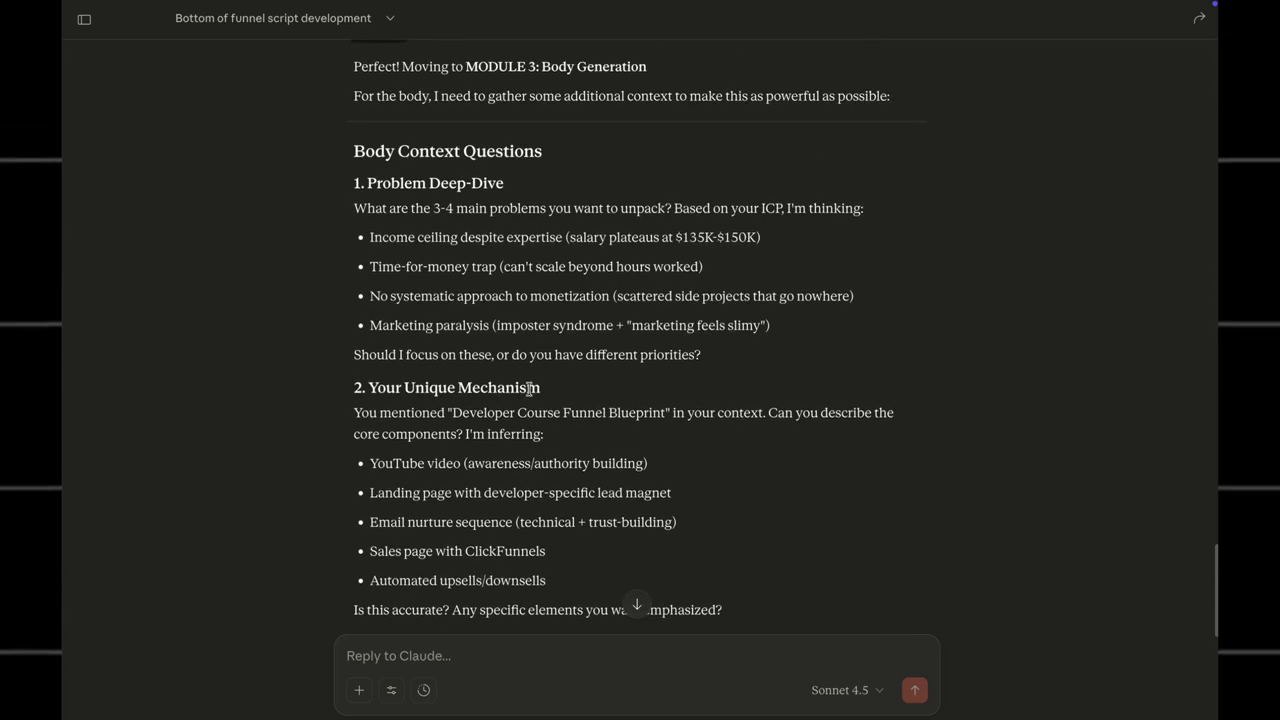
click(537, 646)
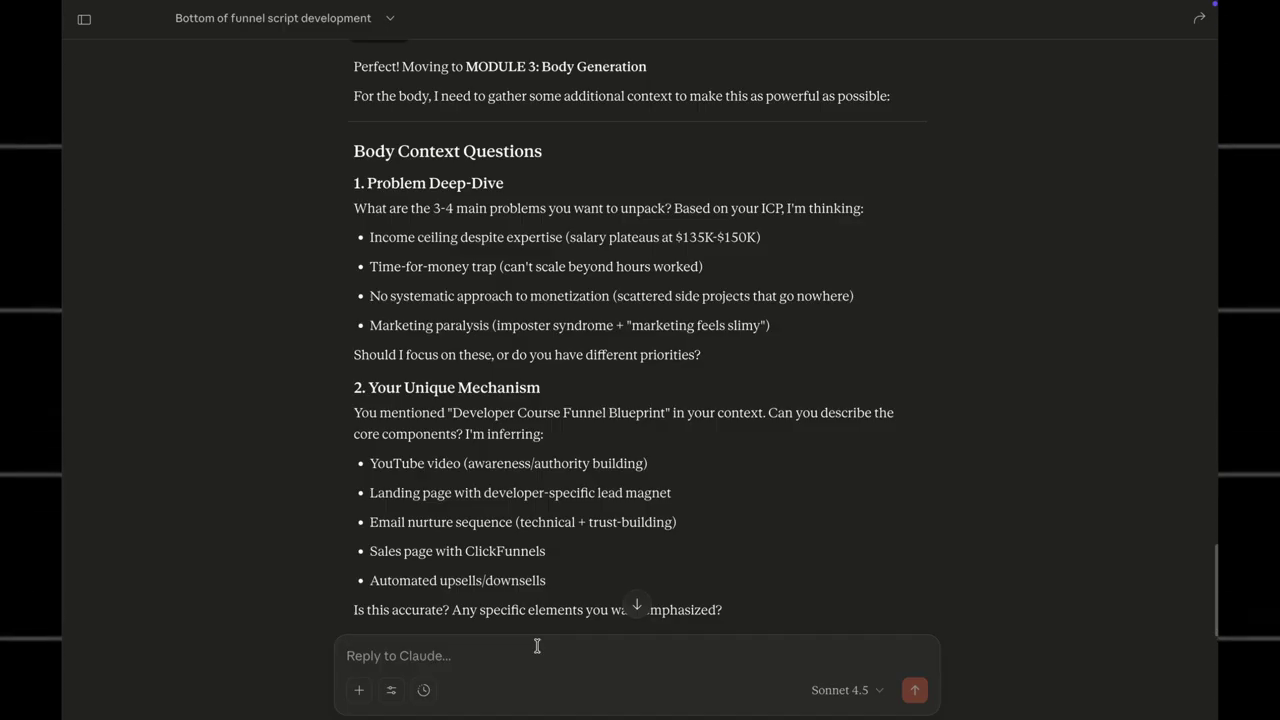
text(1) a, b, c - not D 2) yes what you said is correct, you can infer a unique mechanism but make sure it is unique and detailed 3) just make realistic composites based on my male icp 4) just infer a story)
key(Return)
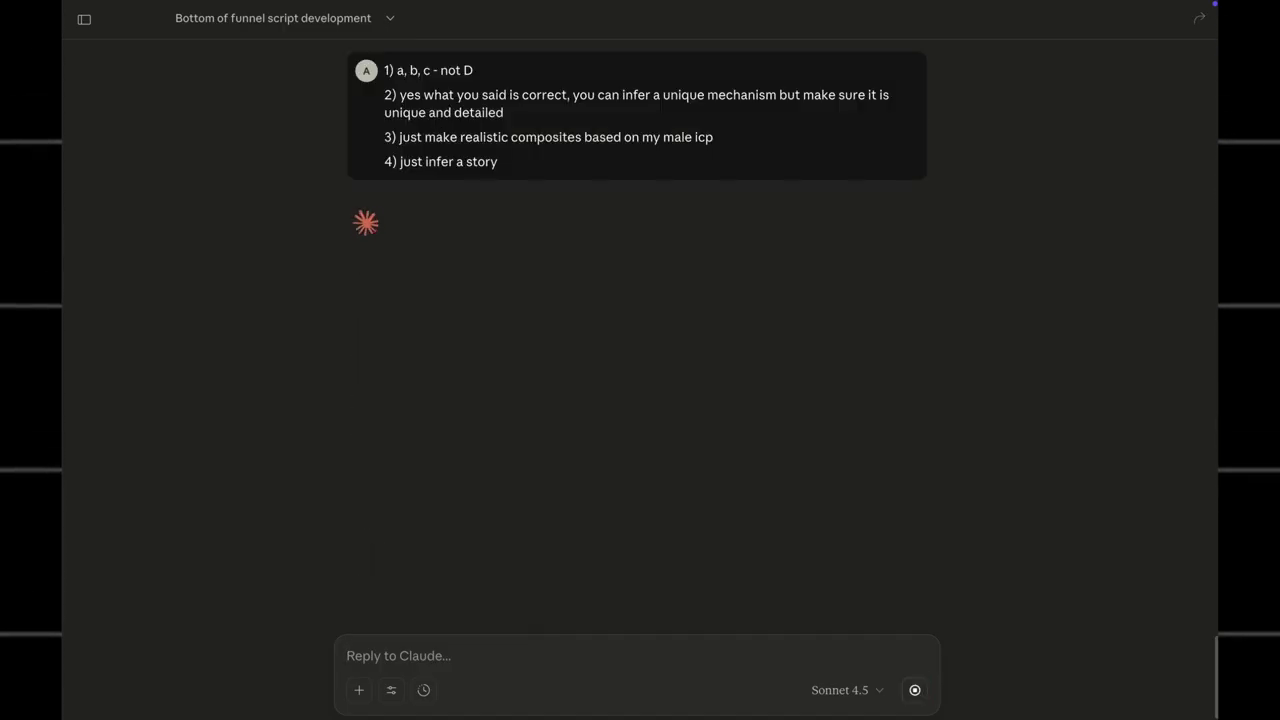
Highlight the income-for-hours trap sentence, then the first objection and its answer
drag(355, 101, 637, 122)
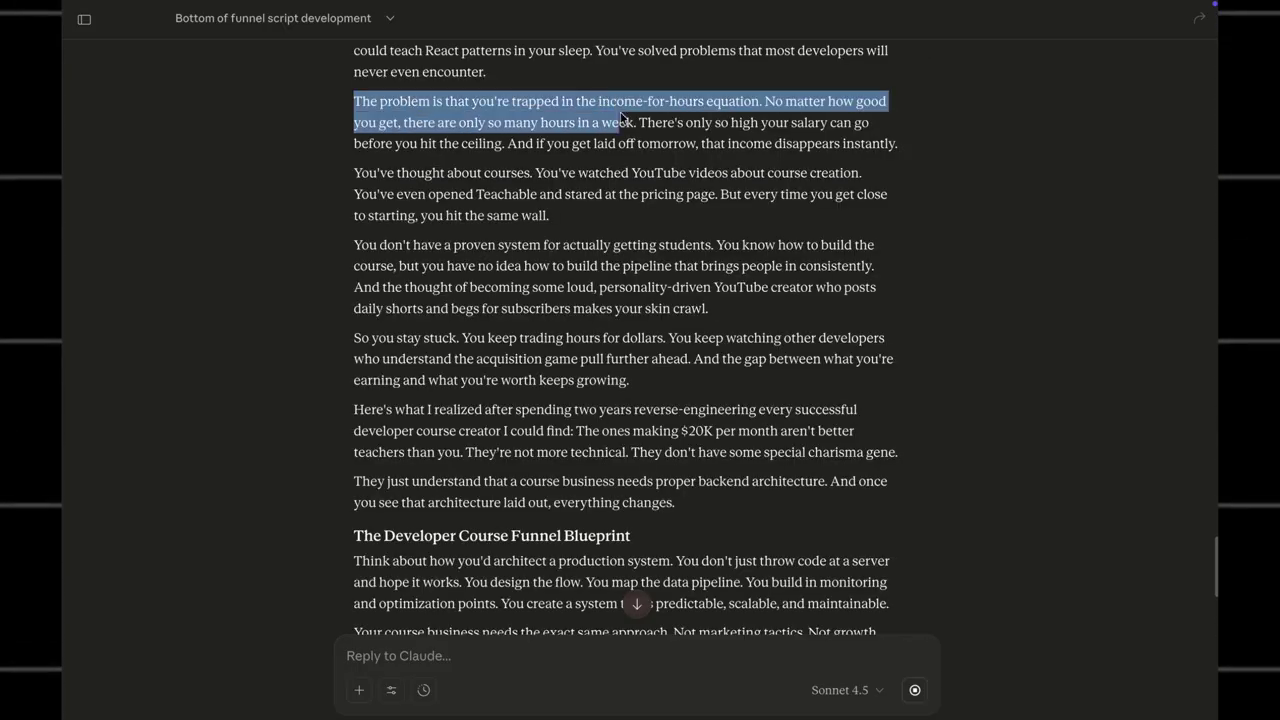
click(1009, 227)
scroll(1010, 229, down, 1)
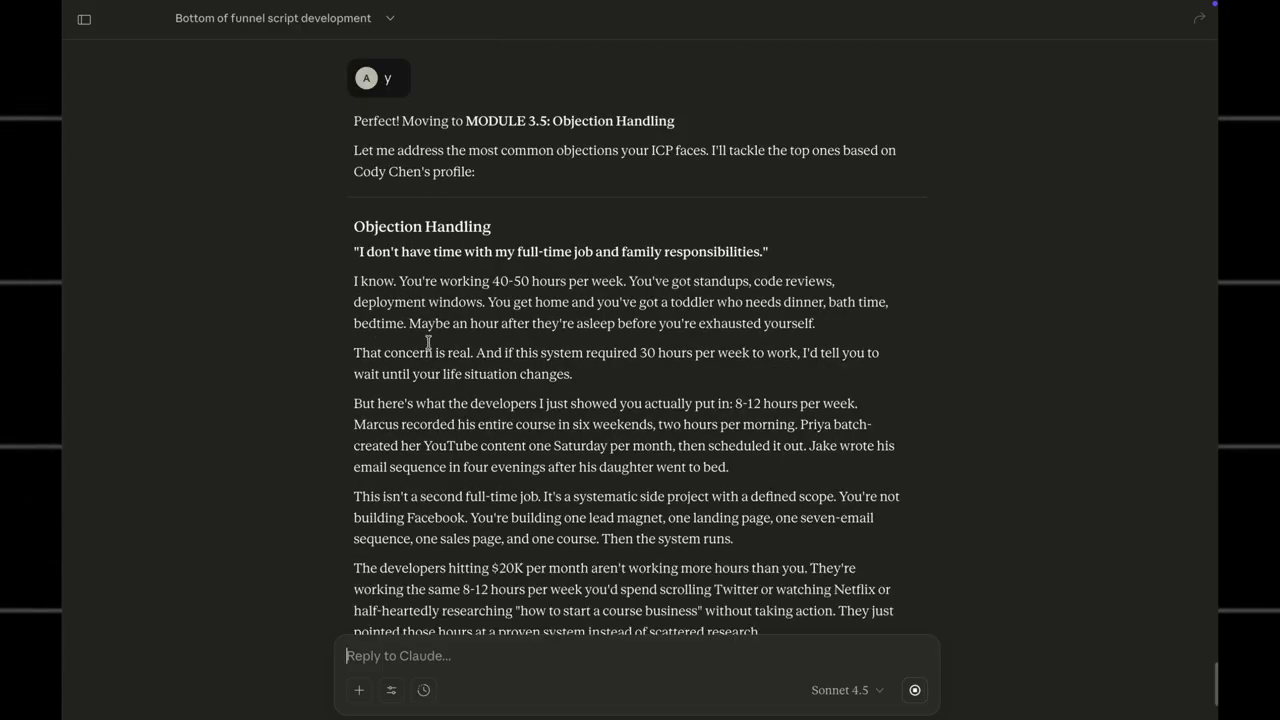
drag(354, 250, 590, 298)
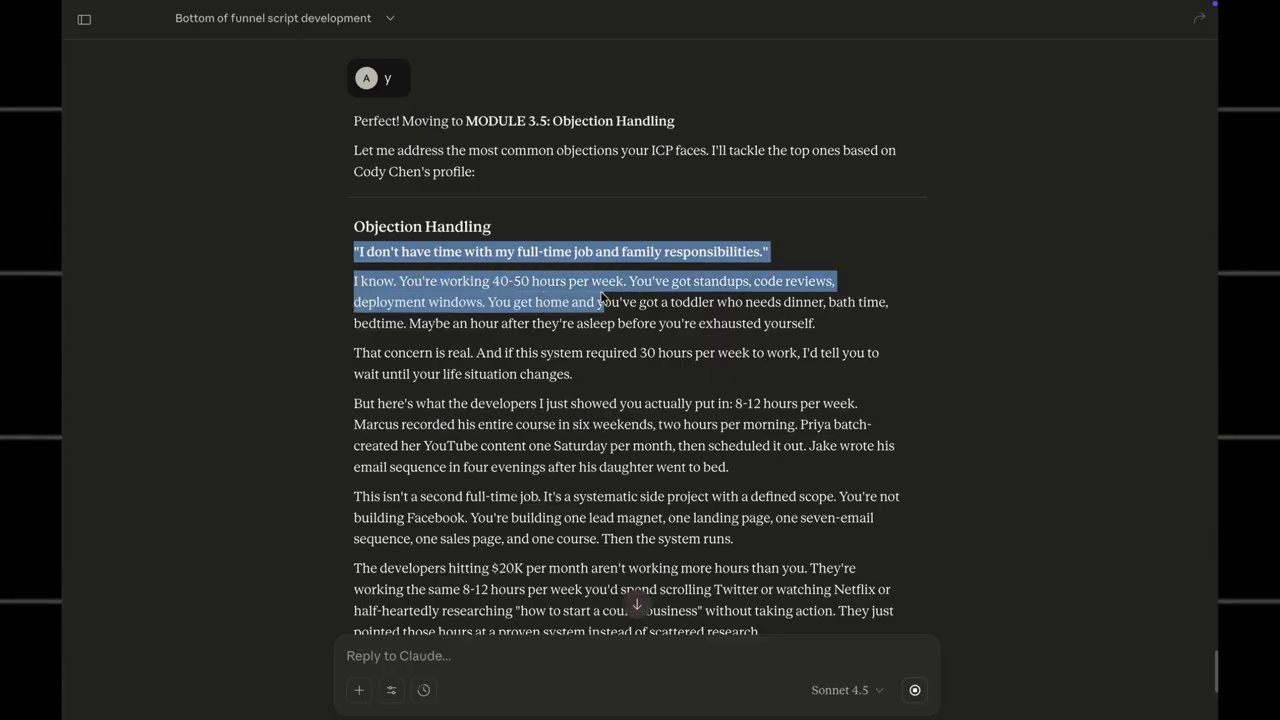
mouse_move(698, 294)
mouse_down()
mouse_move(821, 317)
mouse_move(851, 371)
mouse_up()
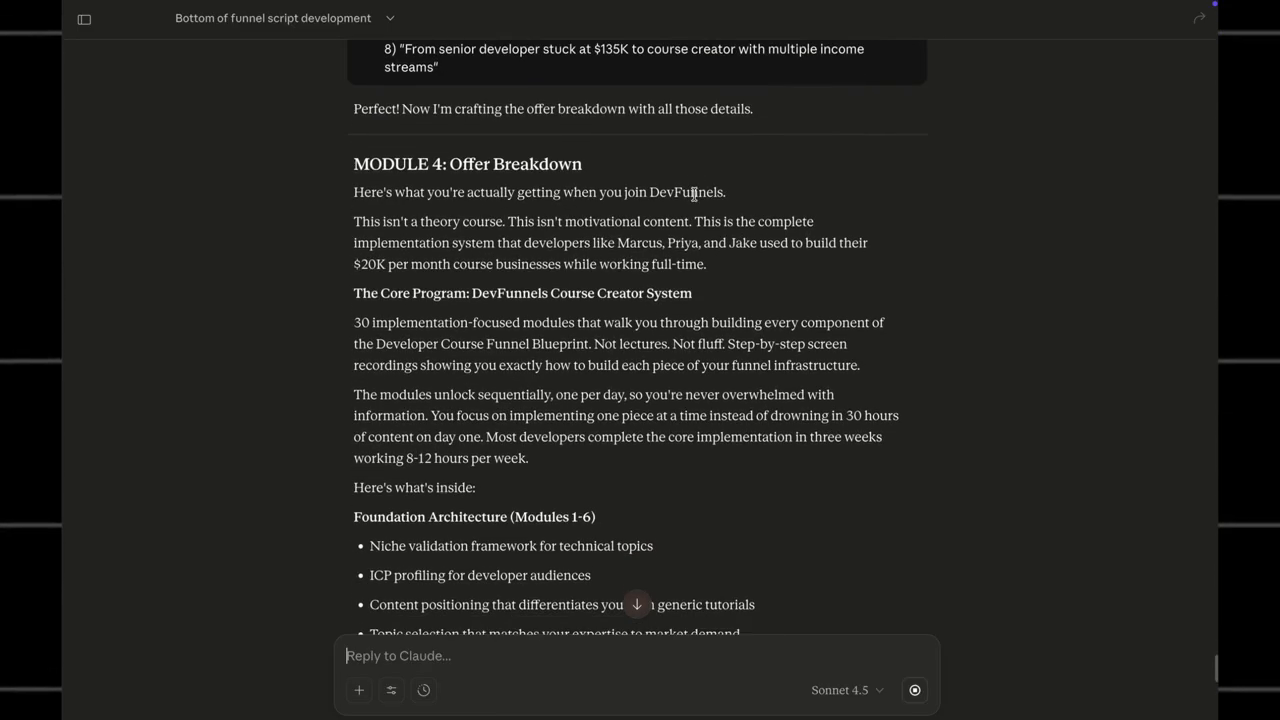
Read through the offer breakdown and send the answers on limited founding spots and instant Module 1 access
scroll(694, 197, down, 3)
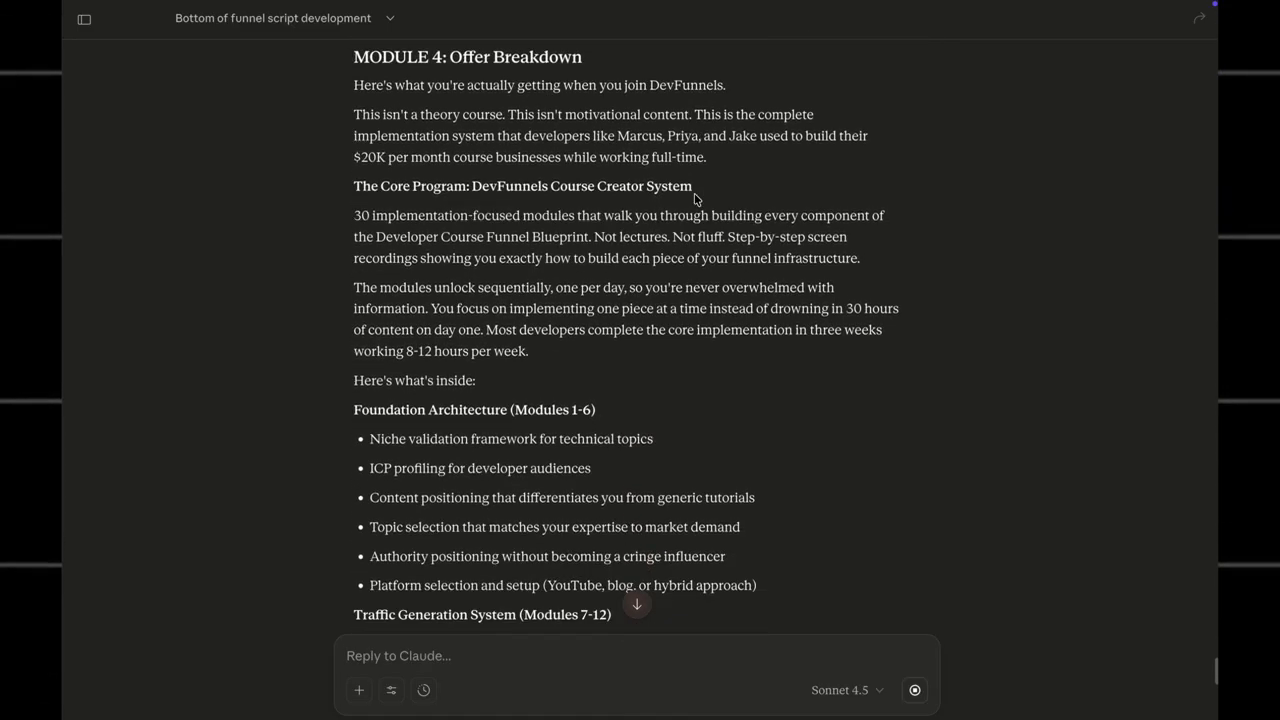
scroll(694, 195, down, 2)
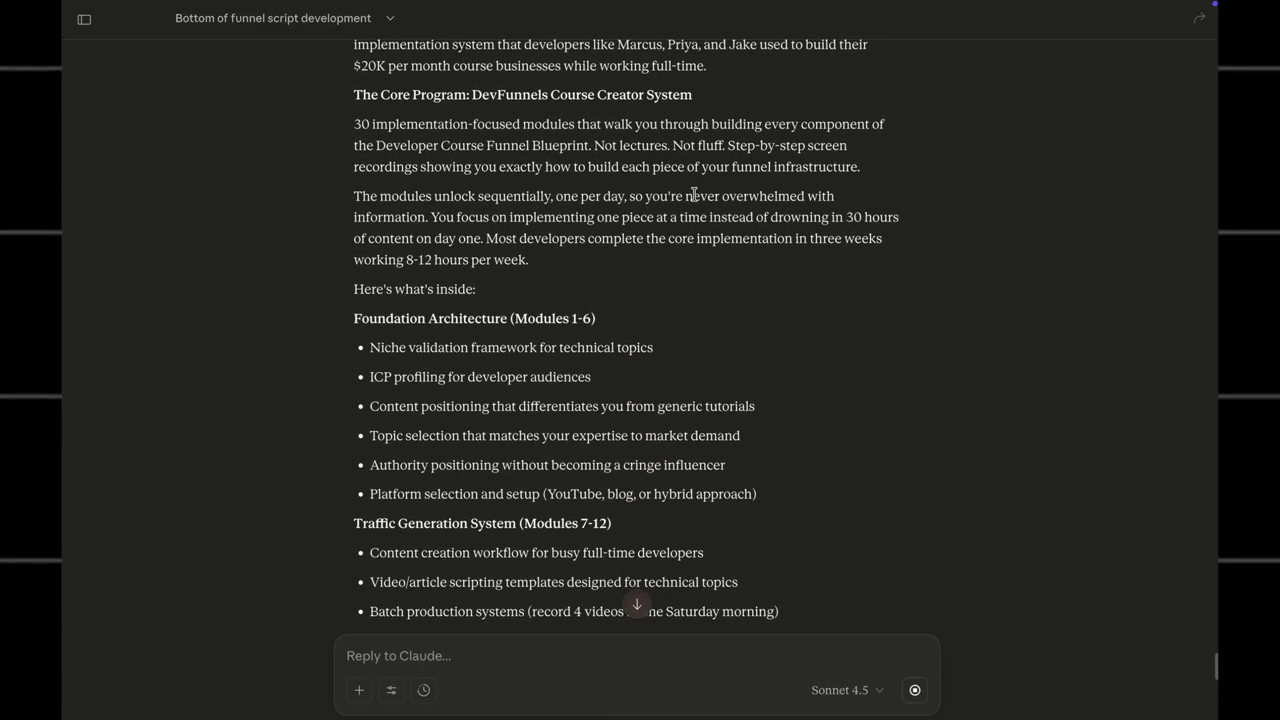
scroll(695, 192, down, 1)
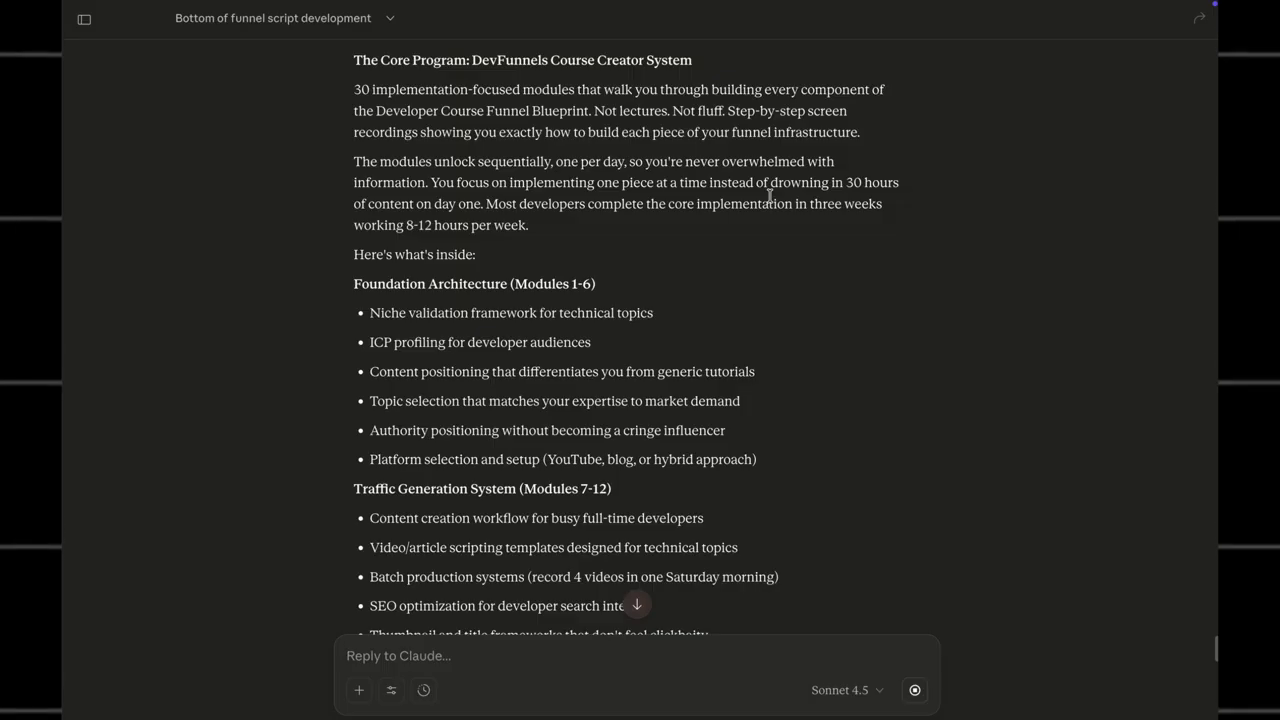
scroll(713, 208, down, 5)
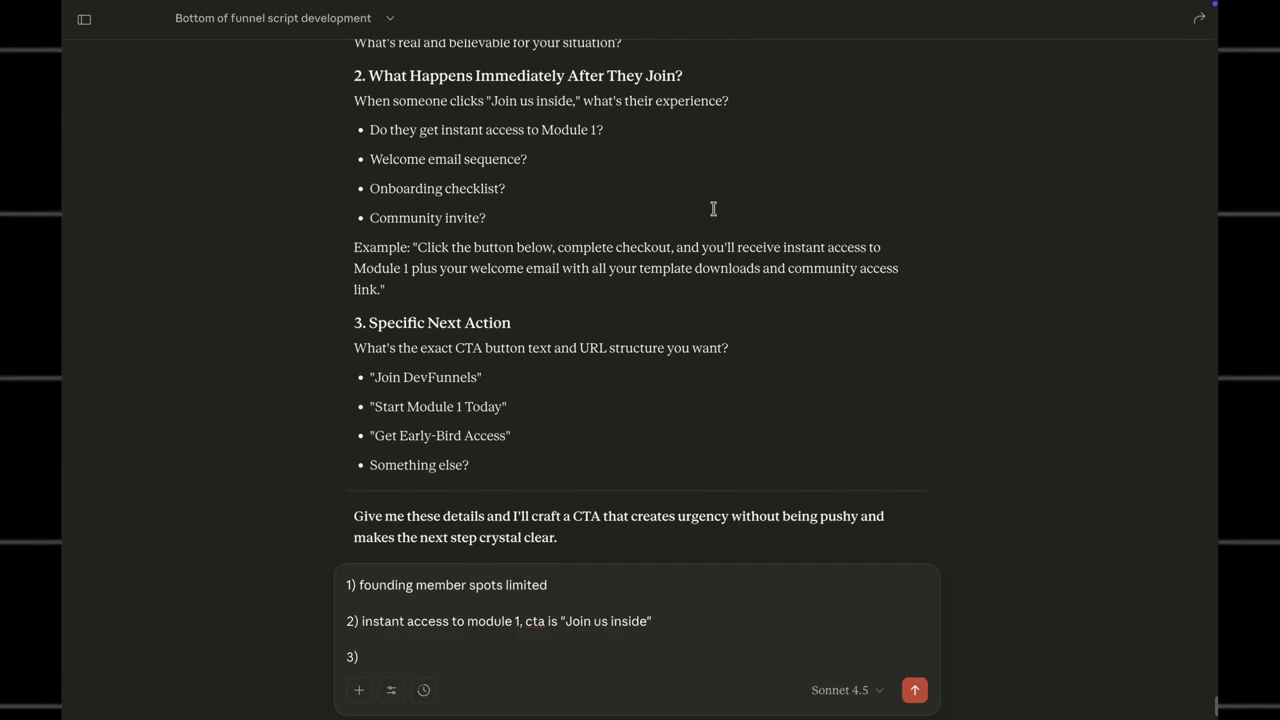
scroll(714, 209, down, 1)
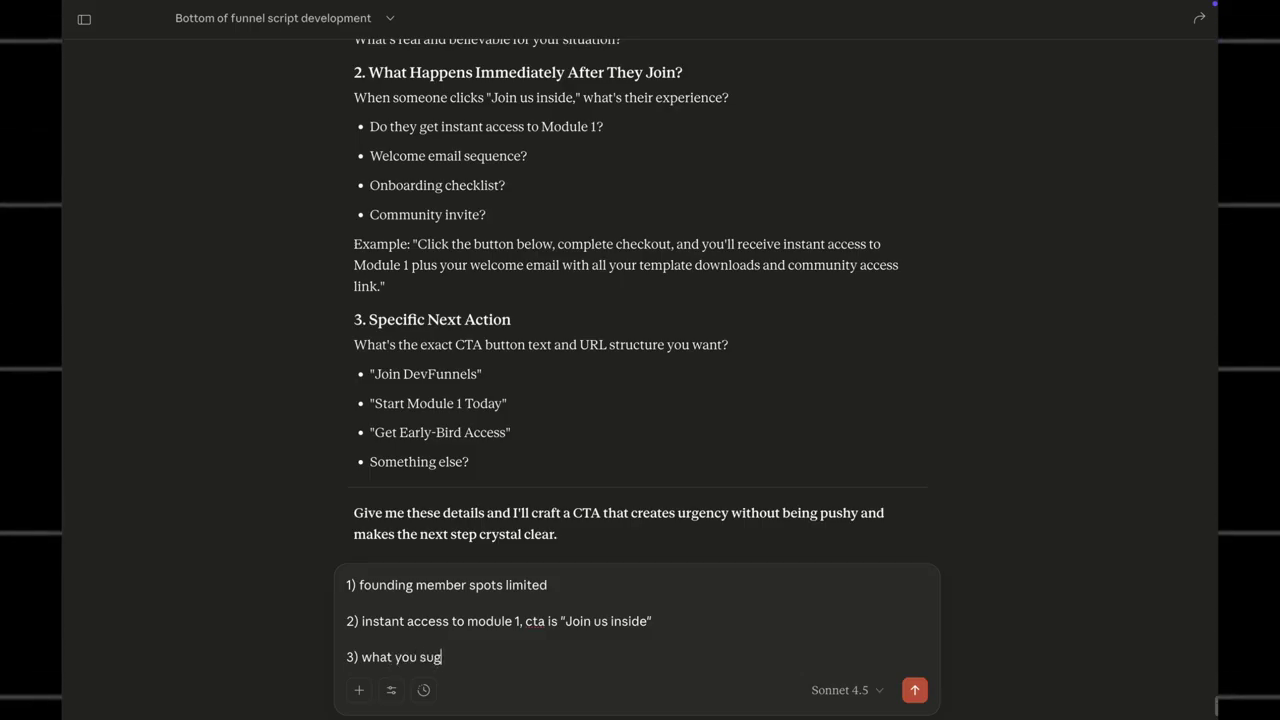
scroll(705, 222, down, 3)
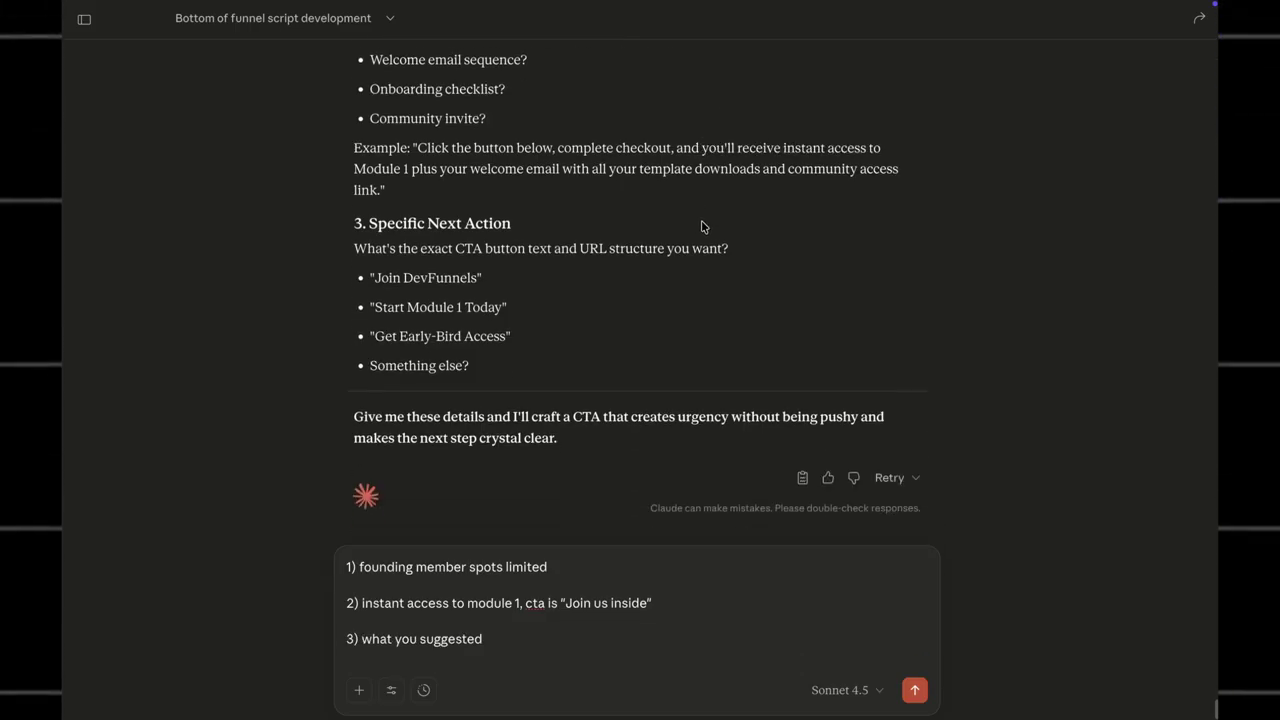
key(Return)
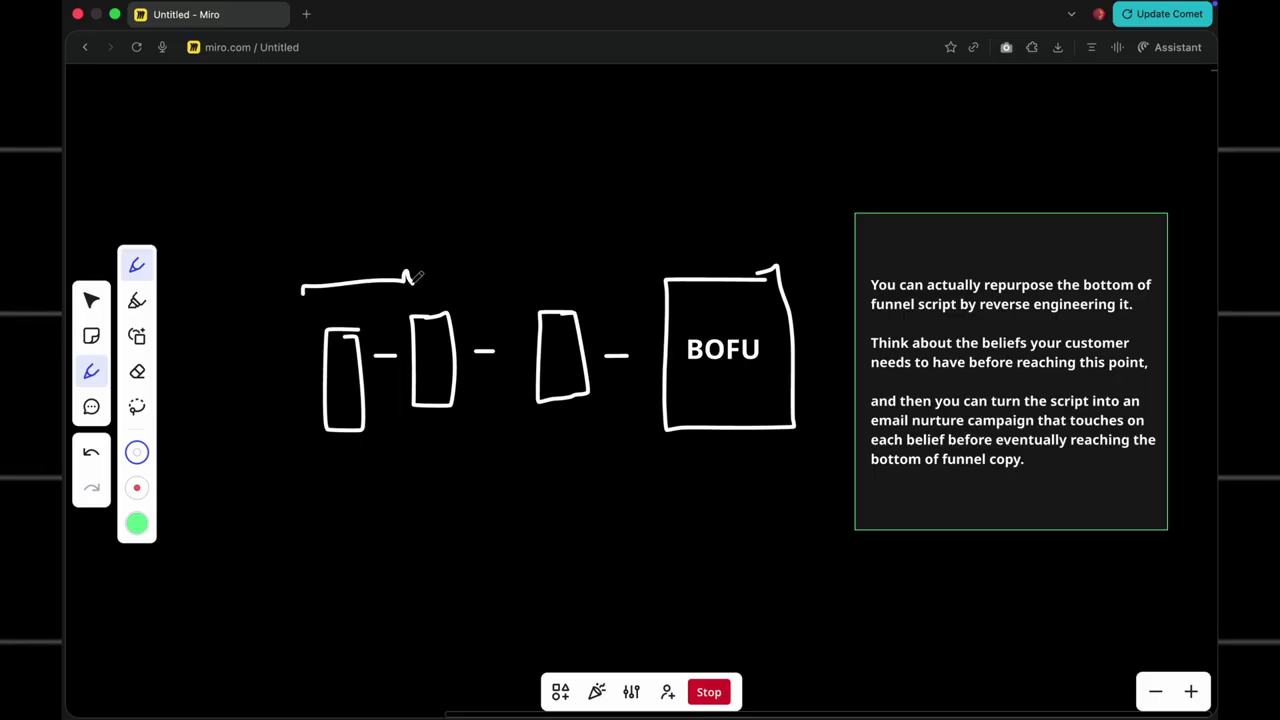
Bracket the first three boxes and place the heading 'Different parts of the bofu copy' at upper left
drag(414, 271, 538, 279)
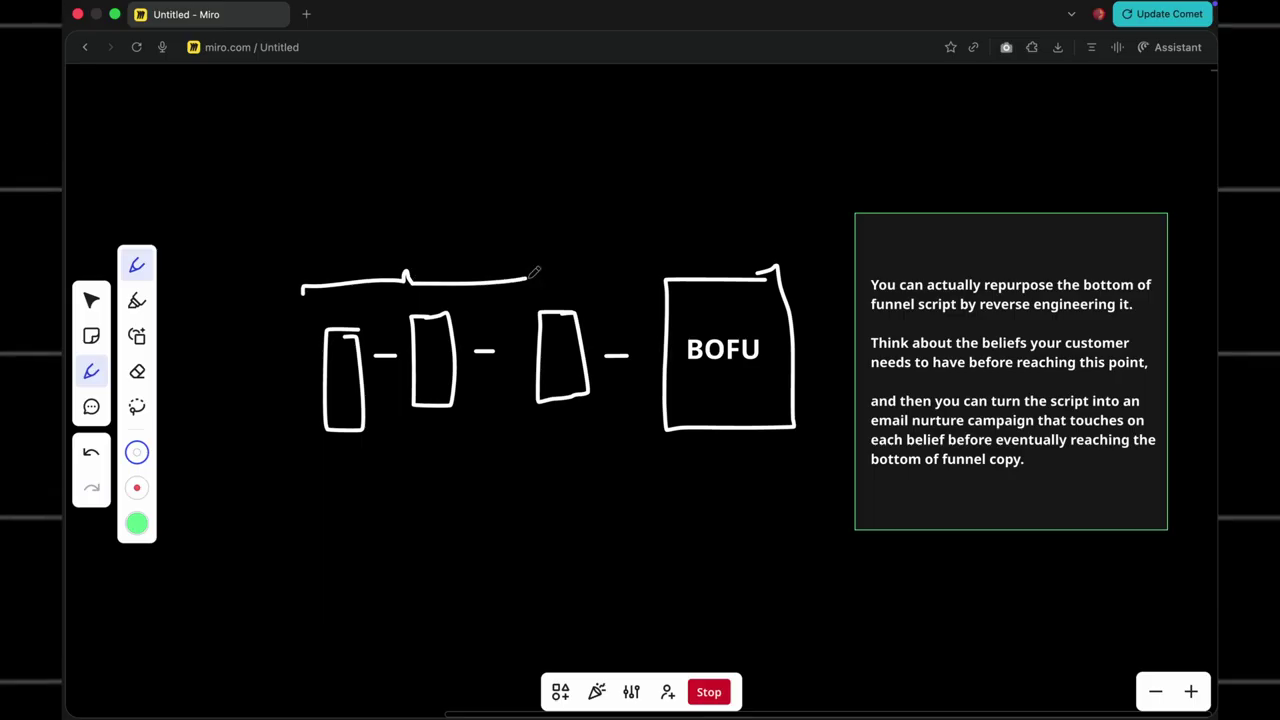
click(362, 213)
text(Different)
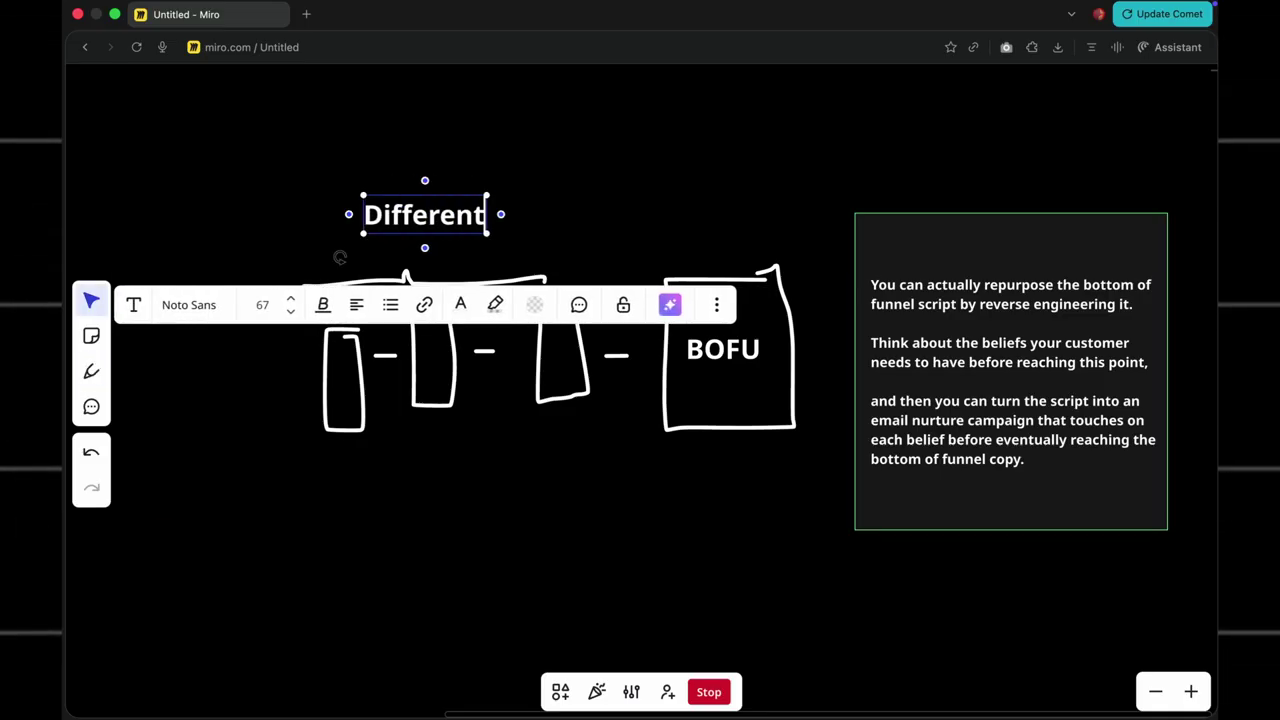
text( parts of the bo)
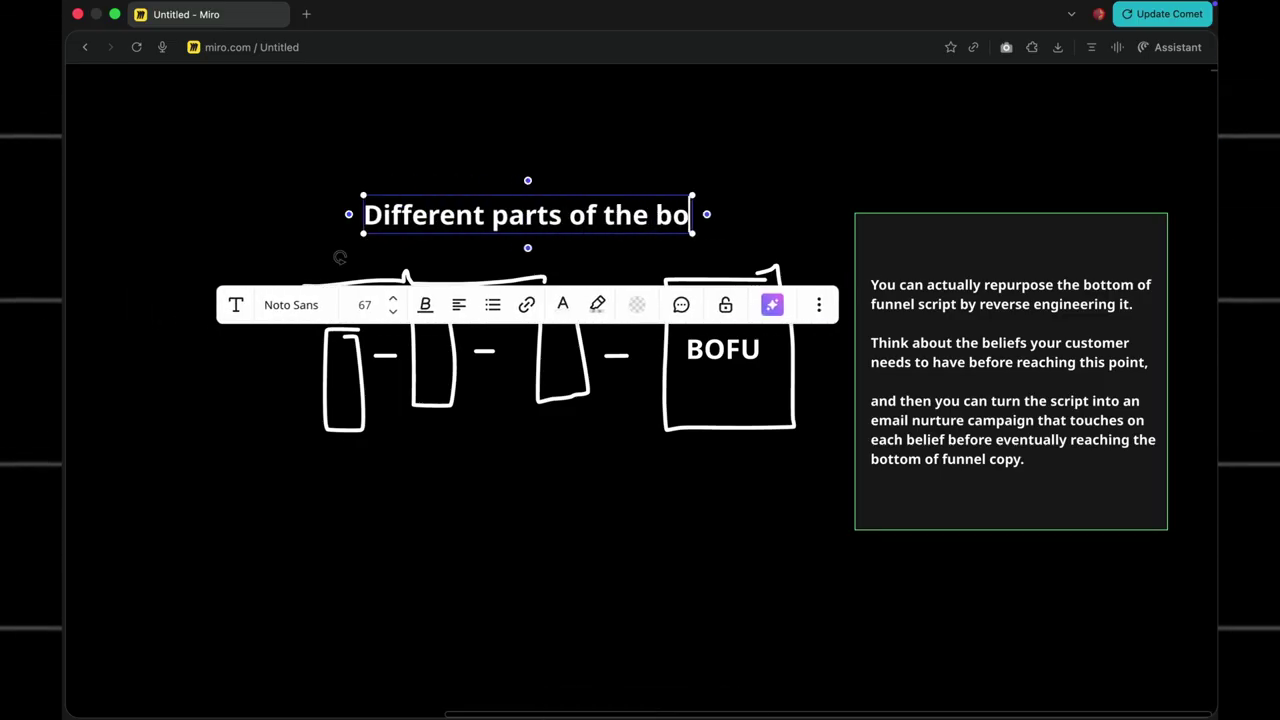
text(fu copy)
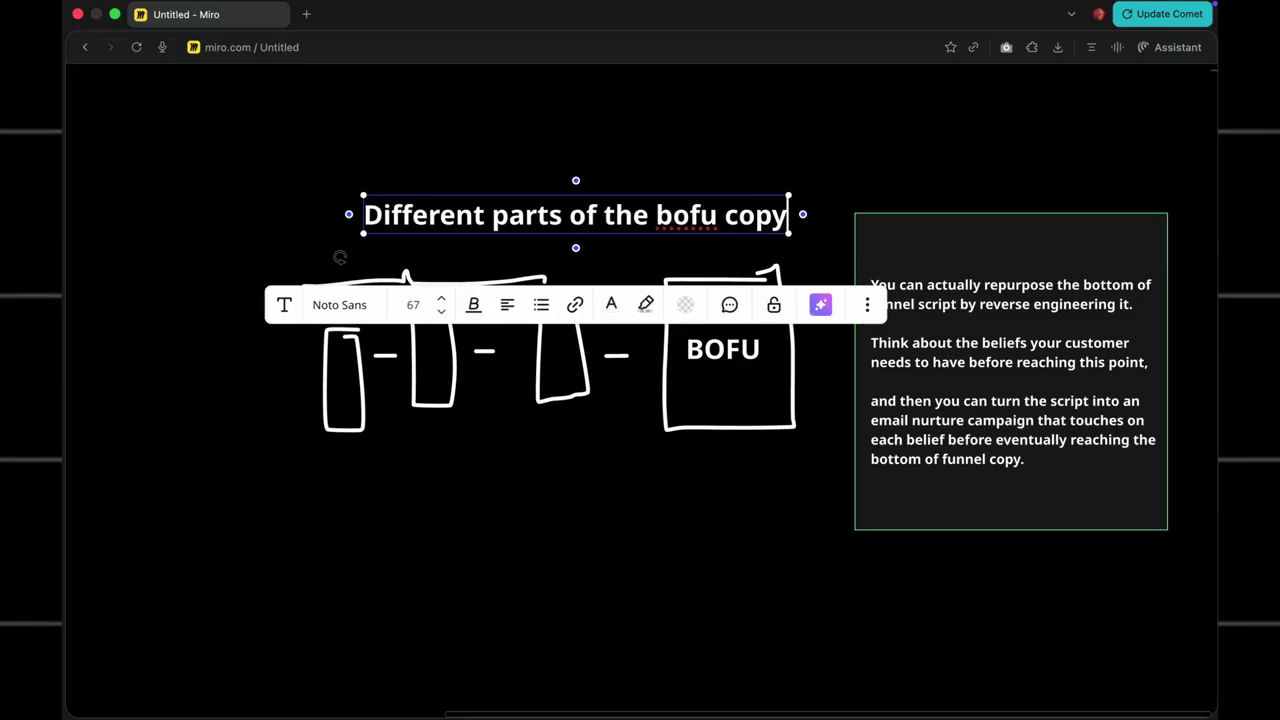
click(340, 257)
drag(501, 207, 344, 184)
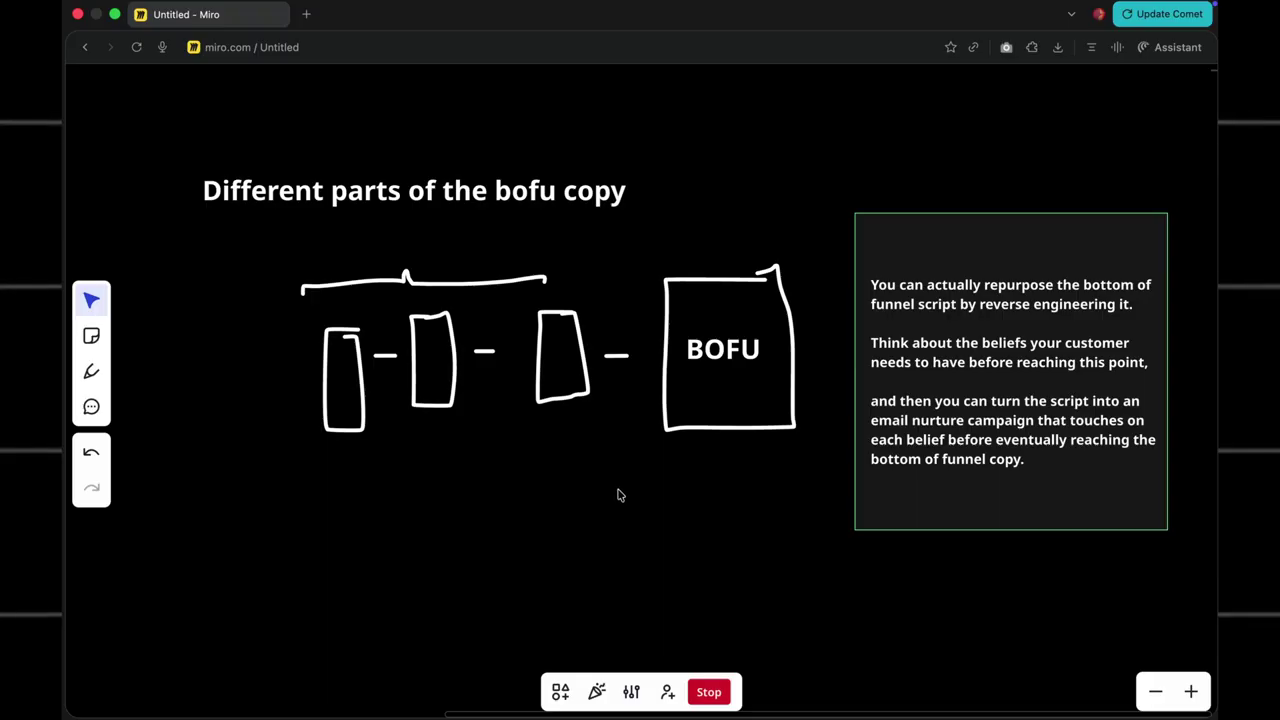
Draw a short line below the BOFU box and advance to the roleplay frame
key(p)
drag(734, 458, 734, 490)
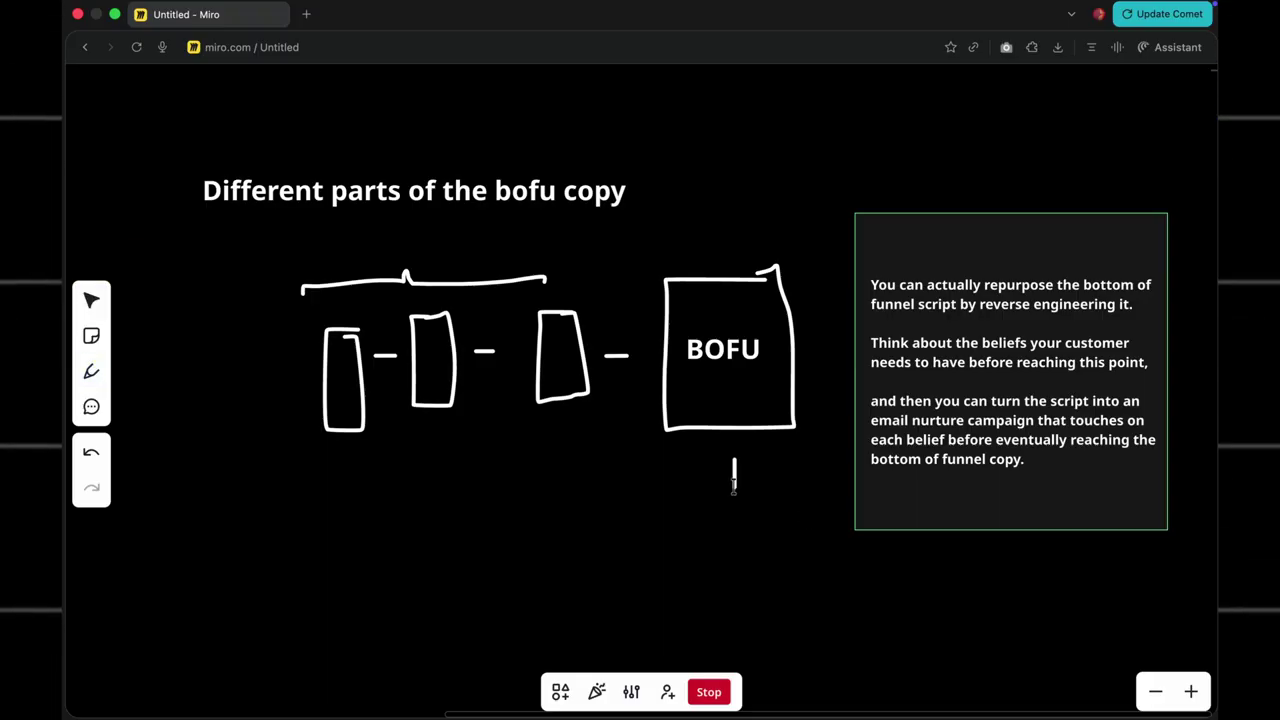
key(Right)
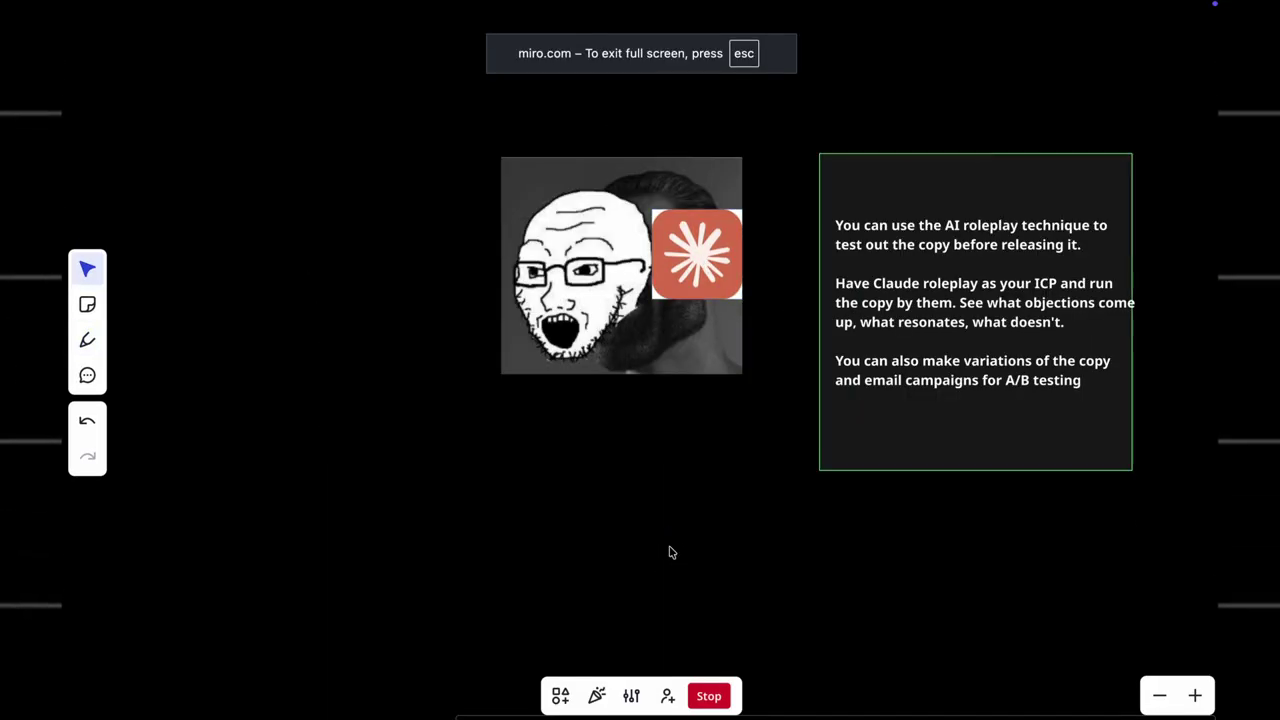
Add an enlarged 'IMPERSONATE YOUR CUSTOMERS' caption beneath the roleplay meme image
click(450, 430)
text(IMP)
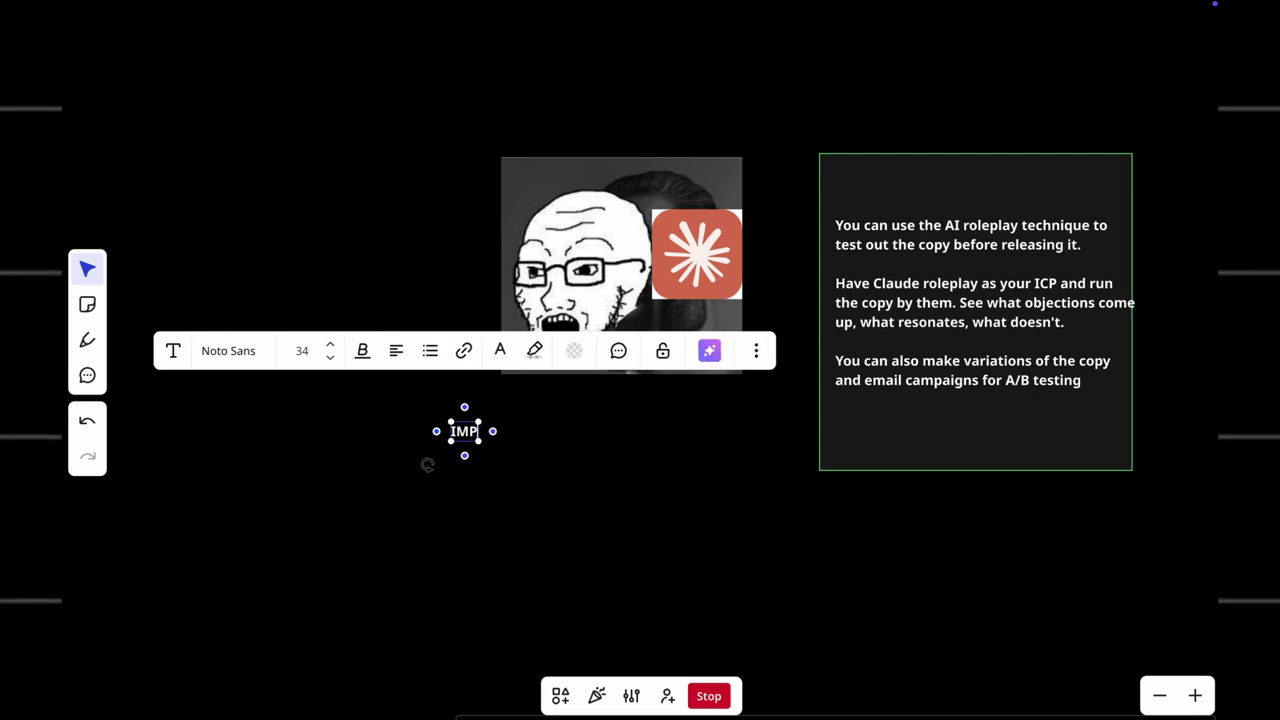
text(ERSONATE YOUR CUSTO)
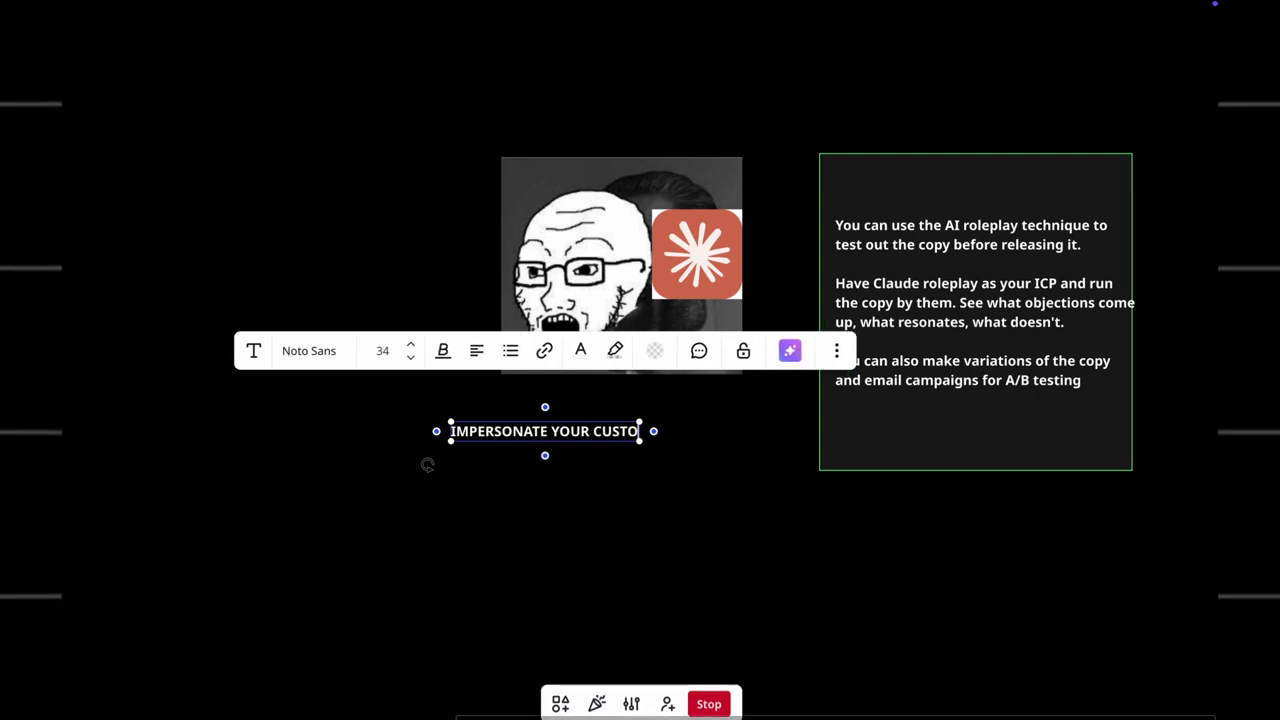
text(MERS TO)
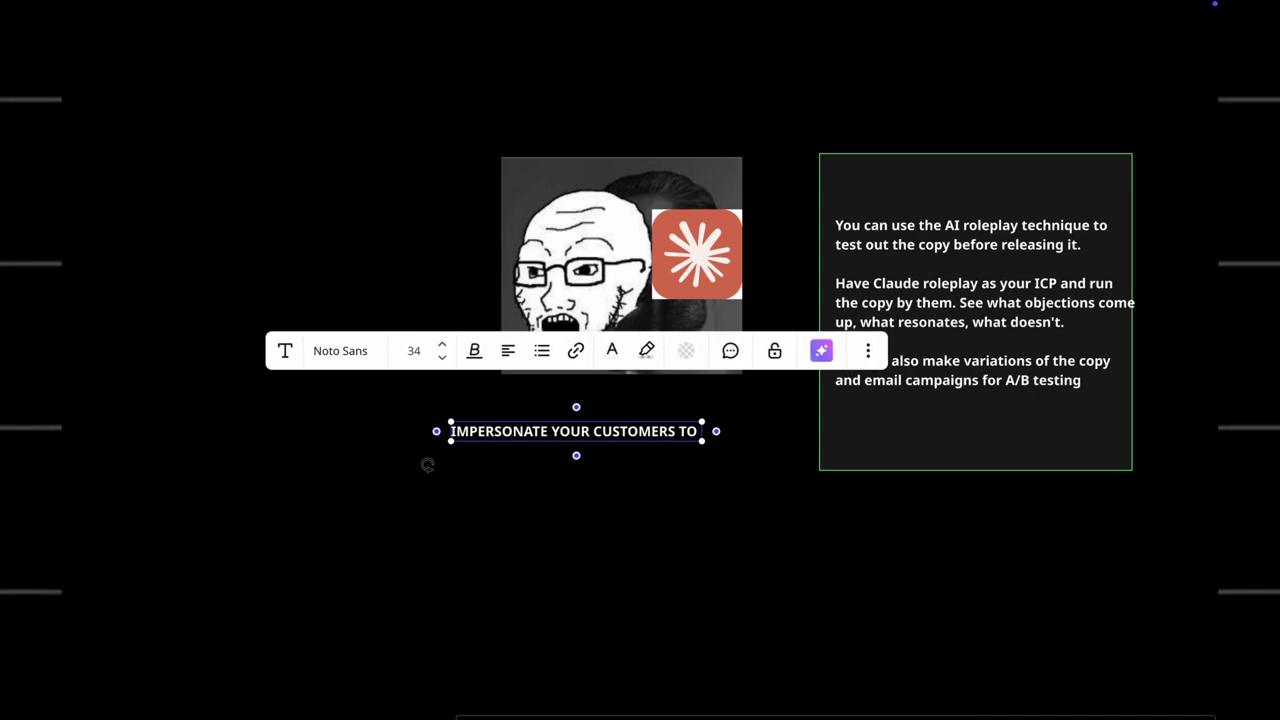
key(BackSpace)
key(BackSpace)
key(BackSpace)
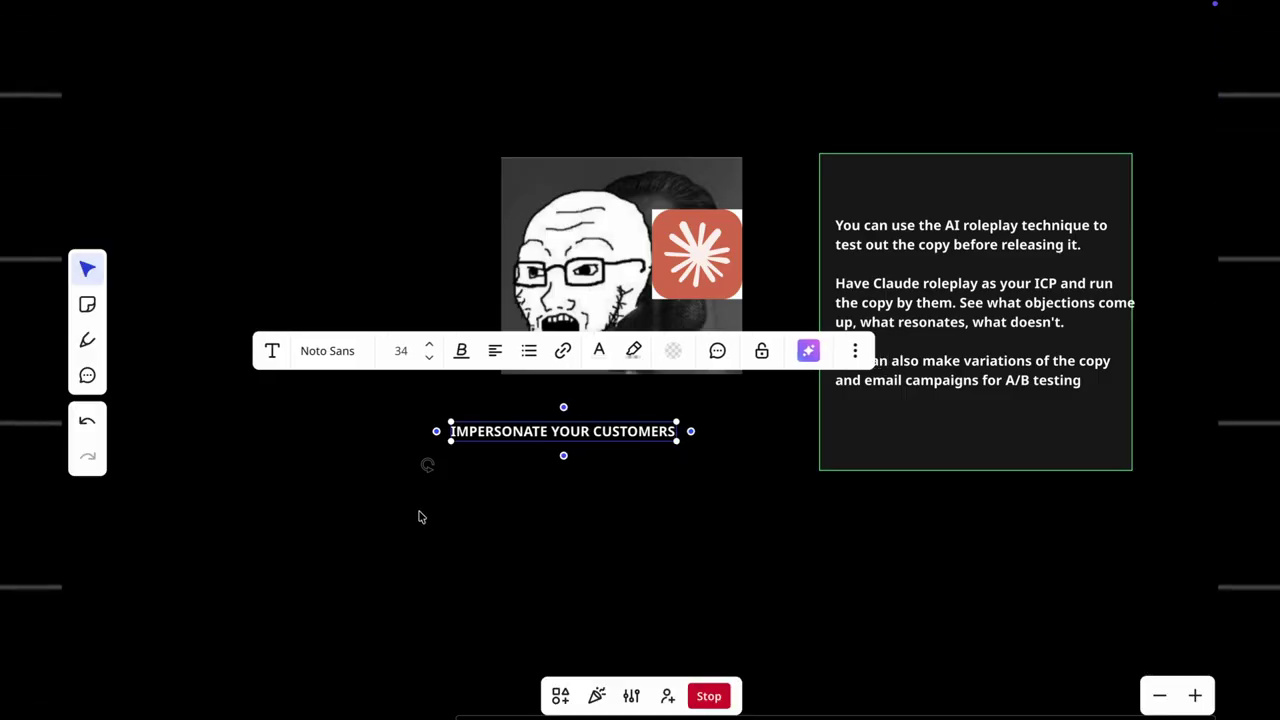
click(337, 447)
click(474, 435)
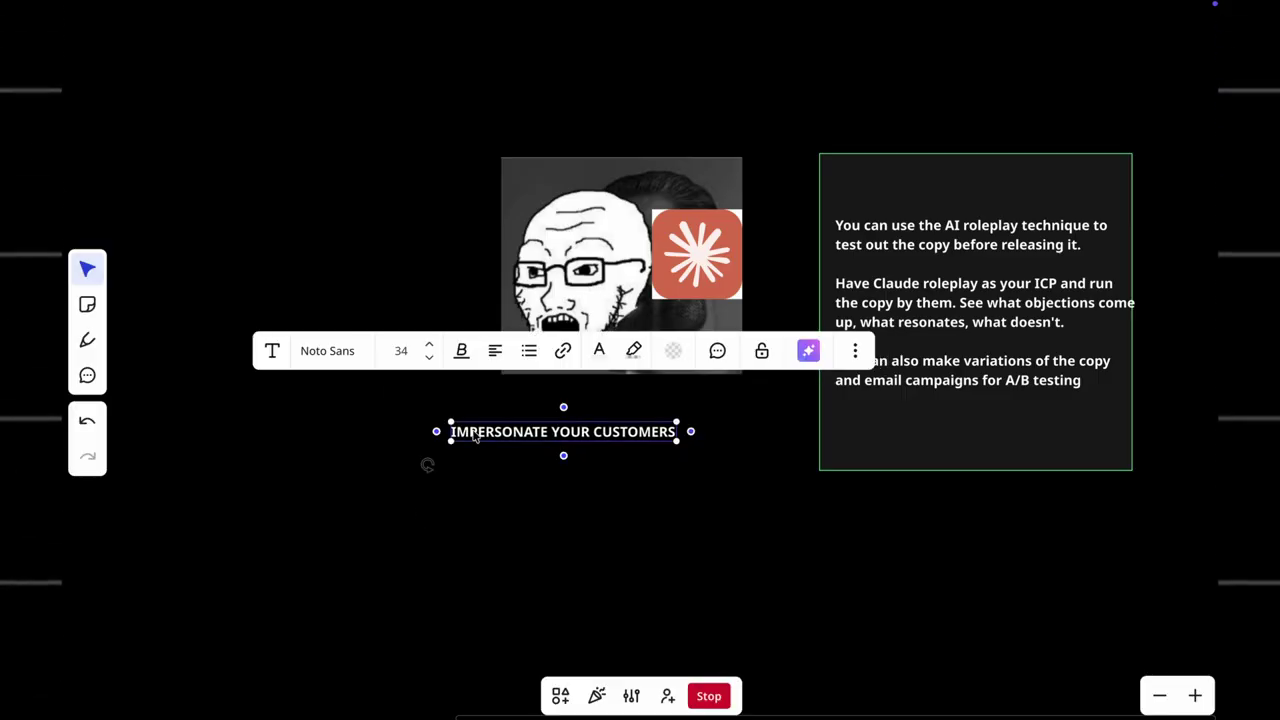
click(443, 451)
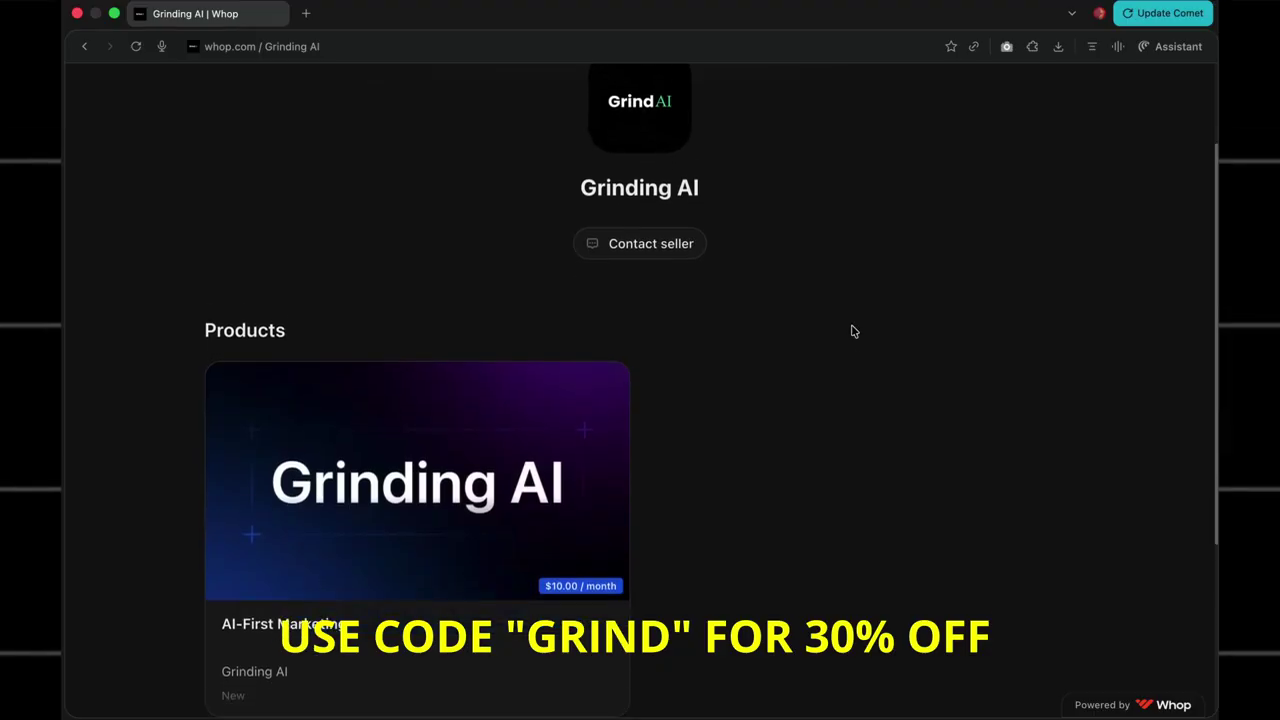
Open the AI-First Marketing product card ($10.00/month) from the Grinding AI store's Products section
scroll(852, 330, down, 3)
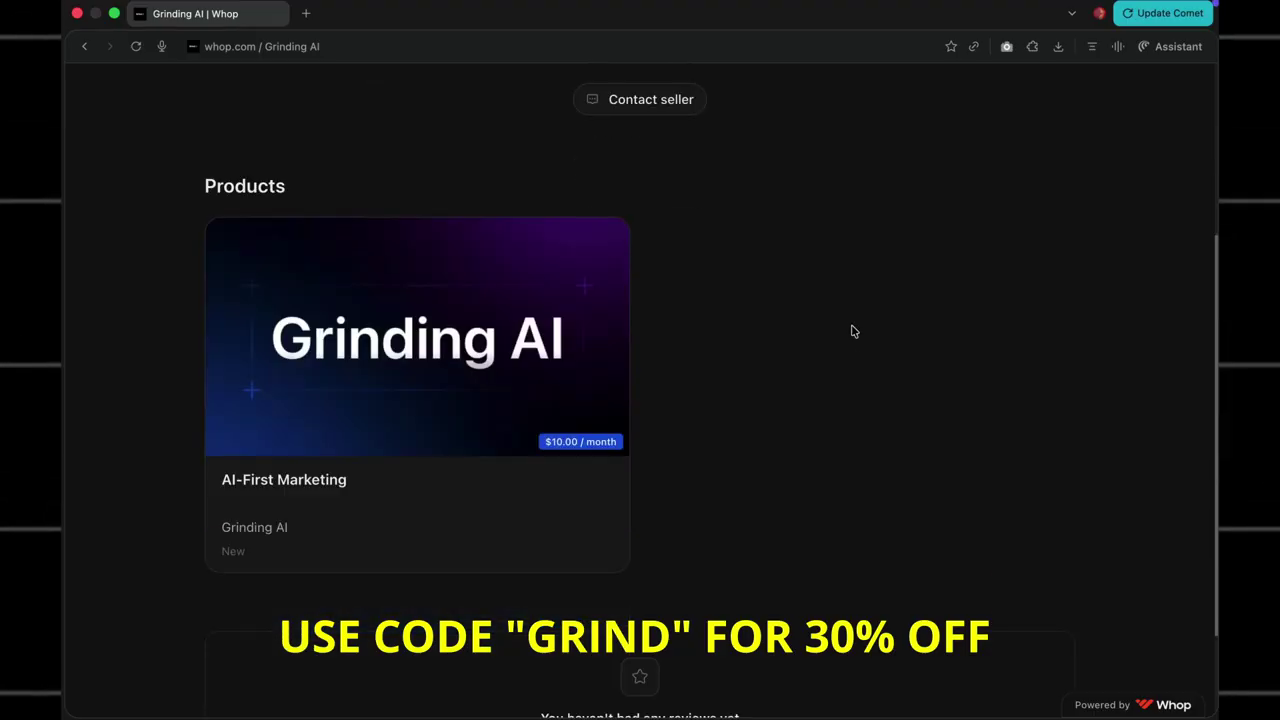
click(508, 375)
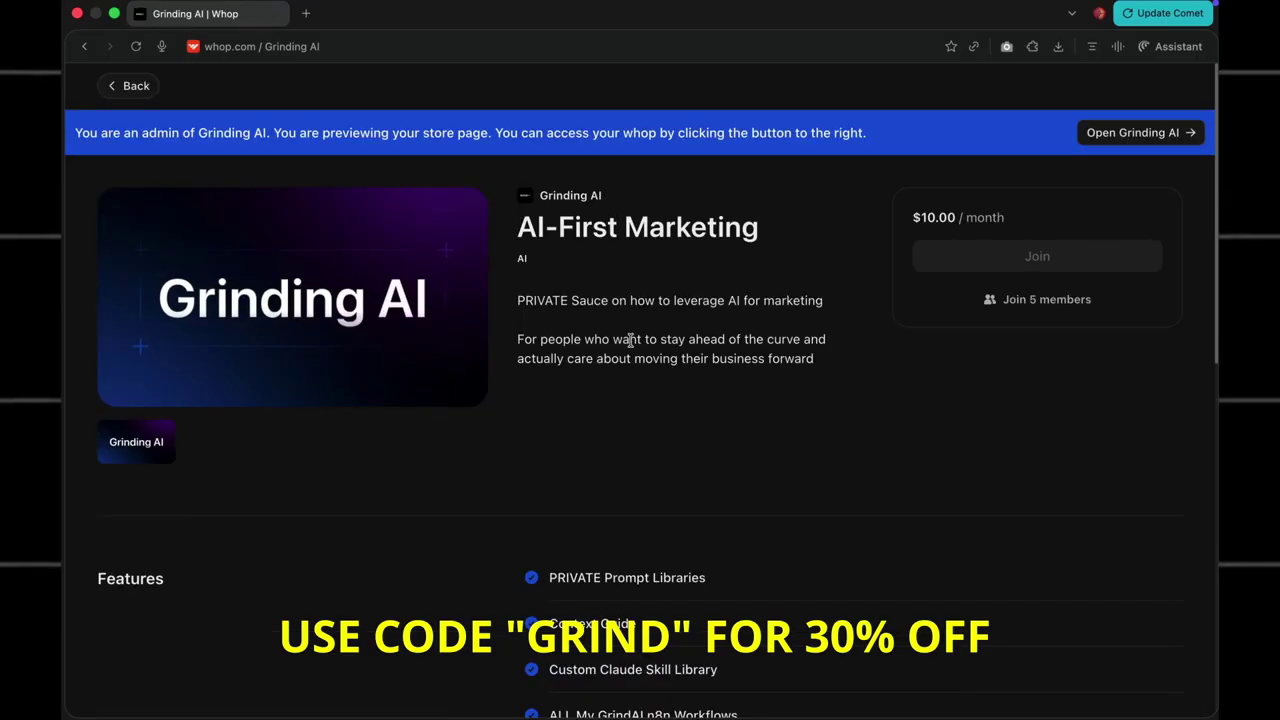